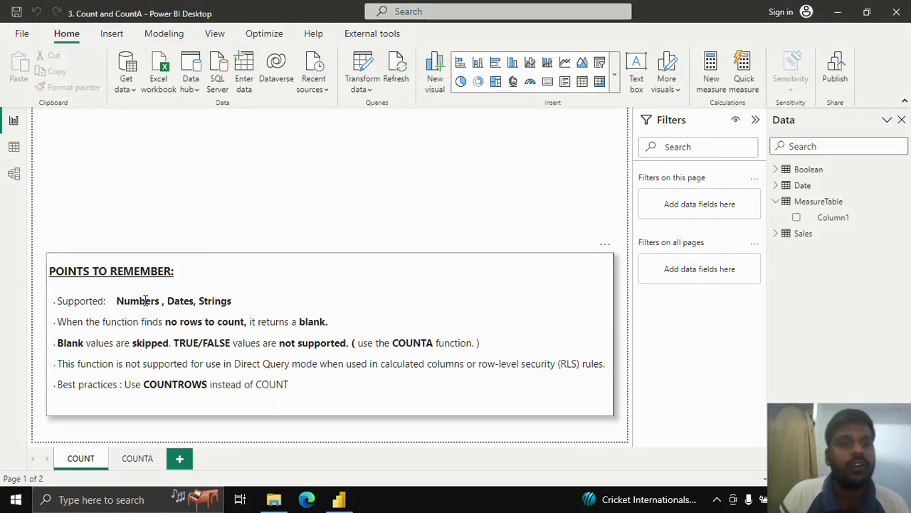
Examine the COUNT notes on supported data types, blank handling, TRUE/FALSE values, the COUNTA alternative and the COUNTROWS best practice.
{"action": "left_click_drag", "start_coordinate": [117, 300], "coordinate": [240, 298]}
{"action": "left_click", "coordinate": [315, 302]}
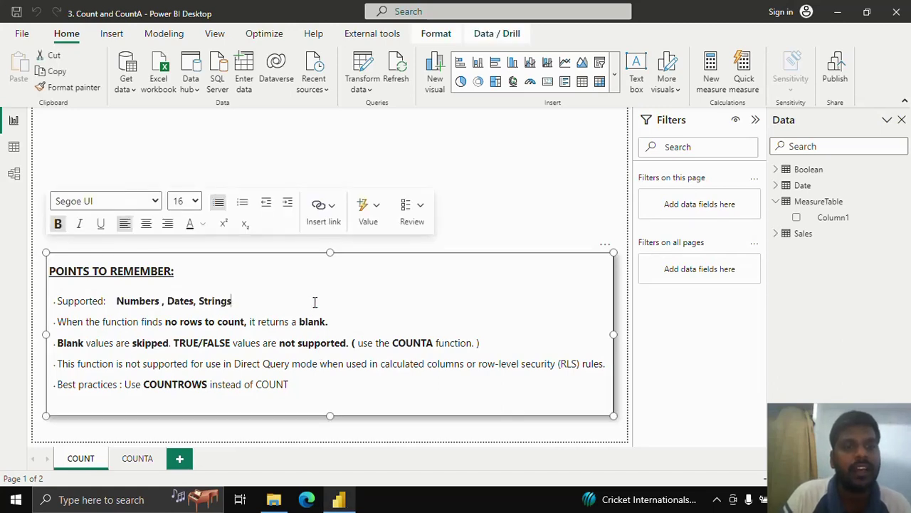
{"action": "left_click_drag", "start_coordinate": [166, 322], "coordinate": [338, 318]}
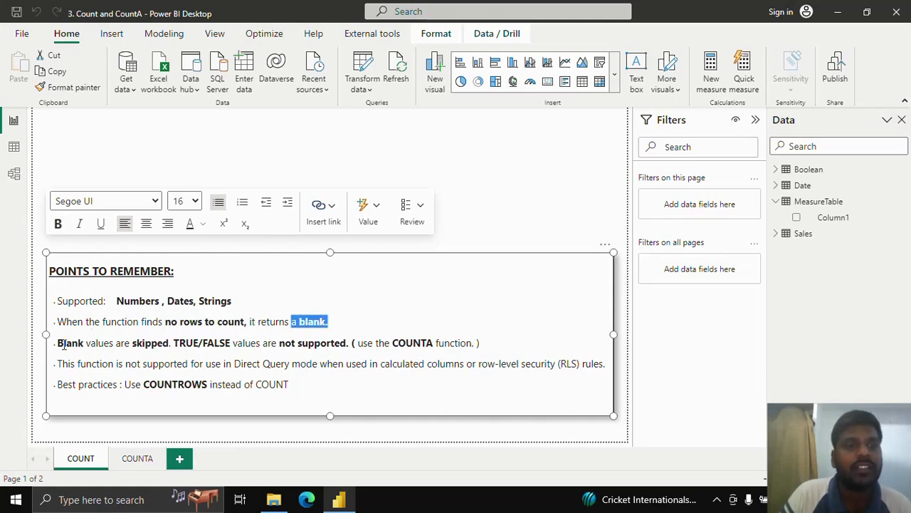
{"action": "left_click_drag", "start_coordinate": [58, 344], "coordinate": [166, 344]}
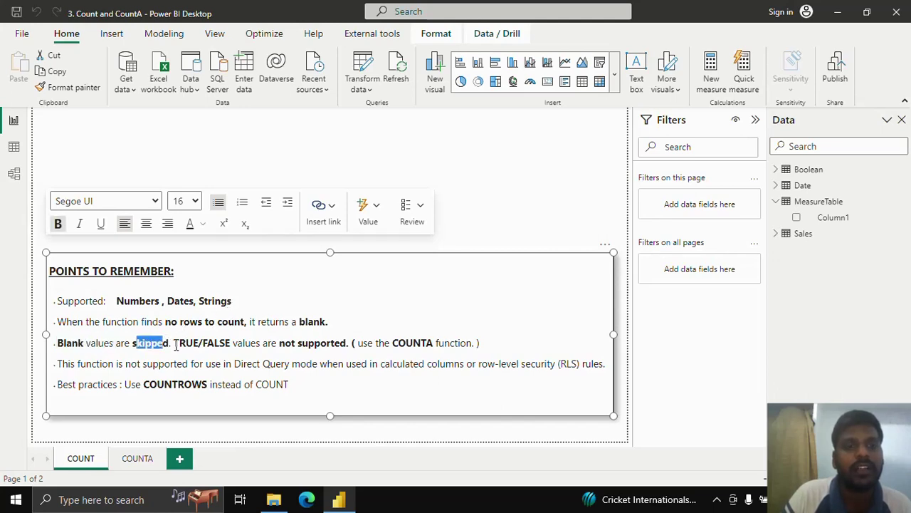
{"action": "left_click_drag", "start_coordinate": [174, 343], "coordinate": [246, 343]}
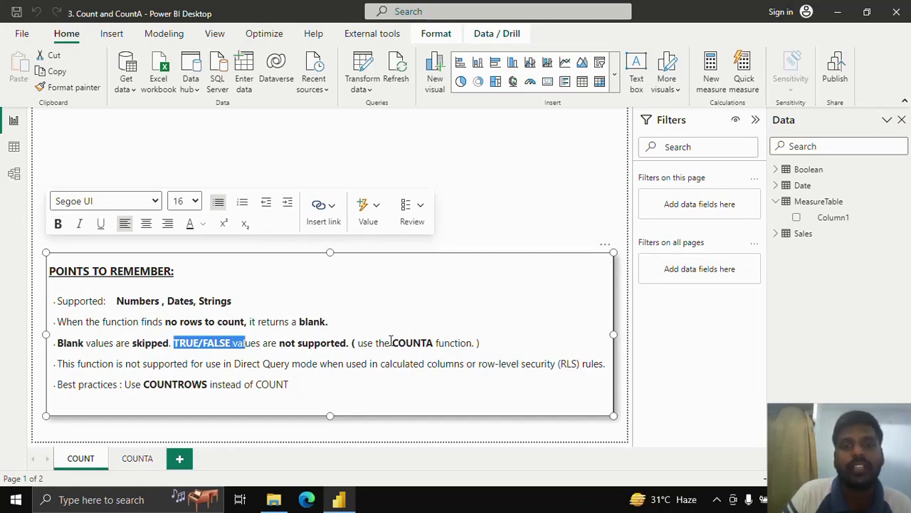
{"action": "left_click_drag", "start_coordinate": [390, 342], "coordinate": [436, 343]}
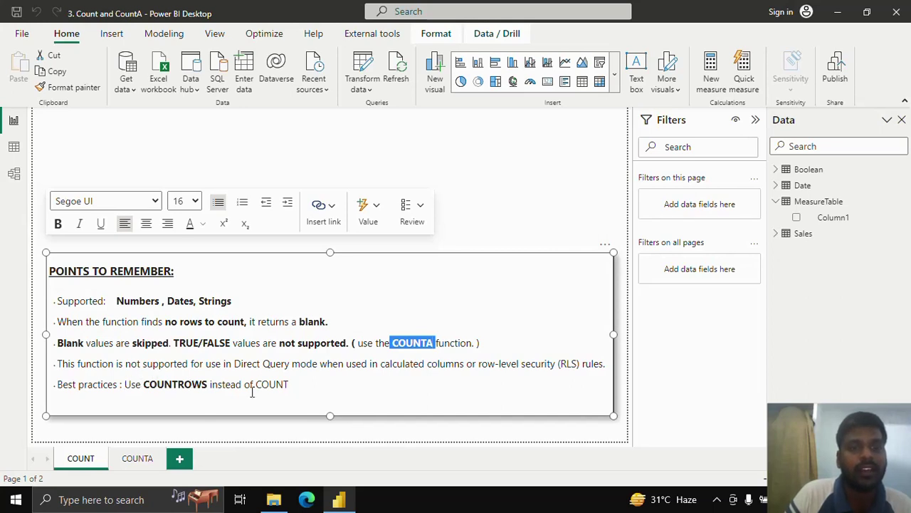
{"action": "left_click_drag", "start_coordinate": [142, 383], "coordinate": [208, 385]}
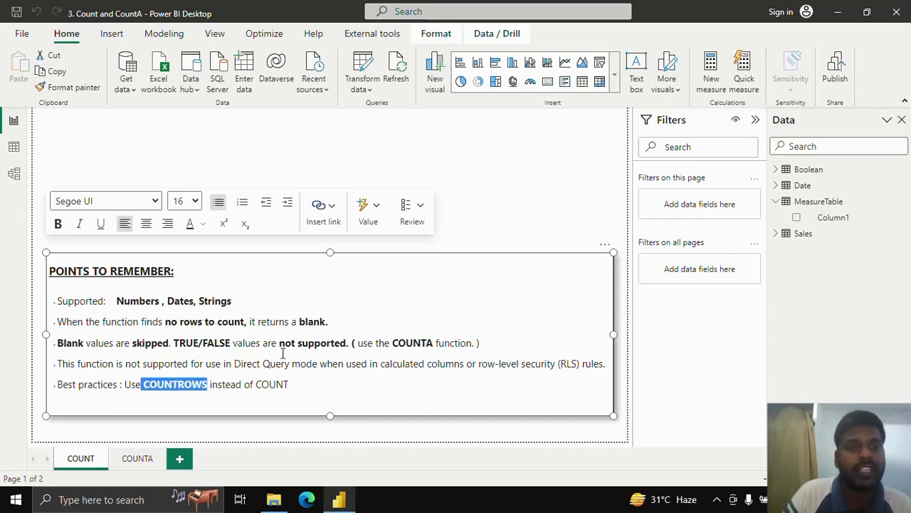
{"action": "left_click", "coordinate": [480, 158]}
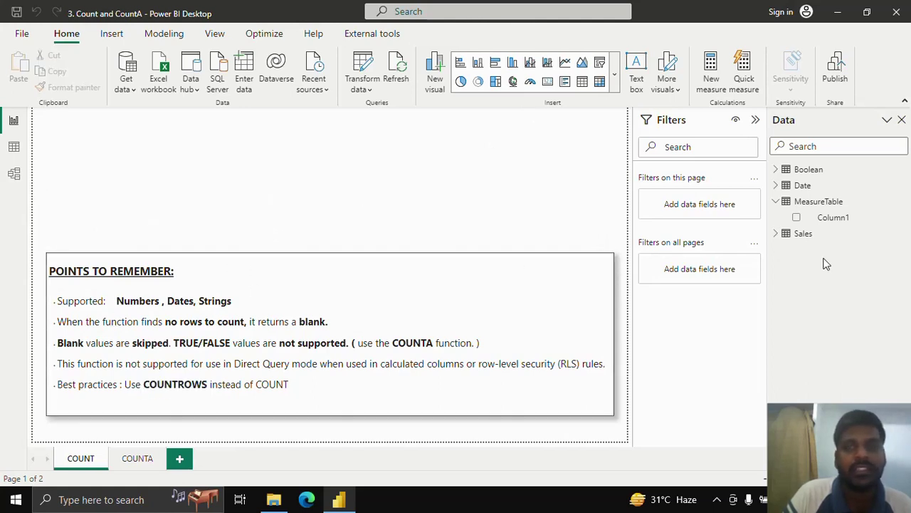
Create a measure in MeasureTable defined as Count date = COUNT(Sales[Date]).
{"action": "left_click", "coordinate": [851, 202]}
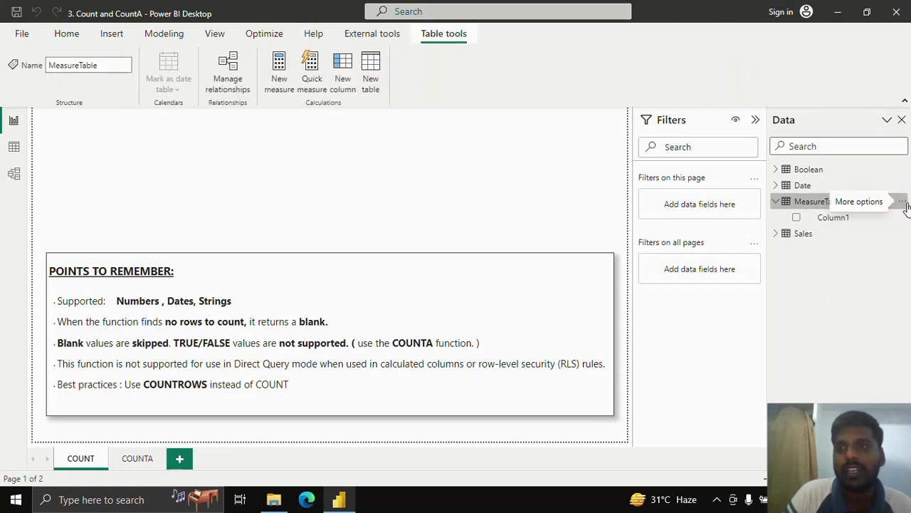
{"action": "left_click", "coordinate": [902, 203]}
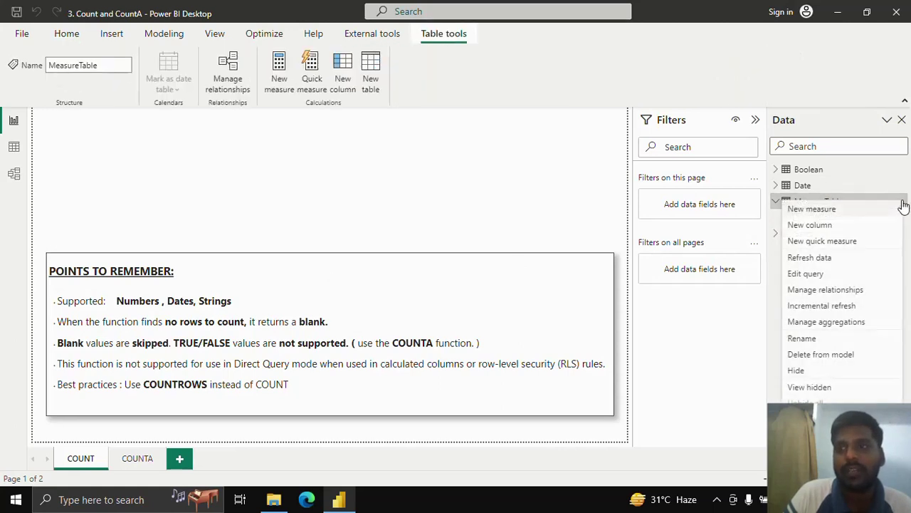
{"action": "left_click", "coordinate": [819, 225]}
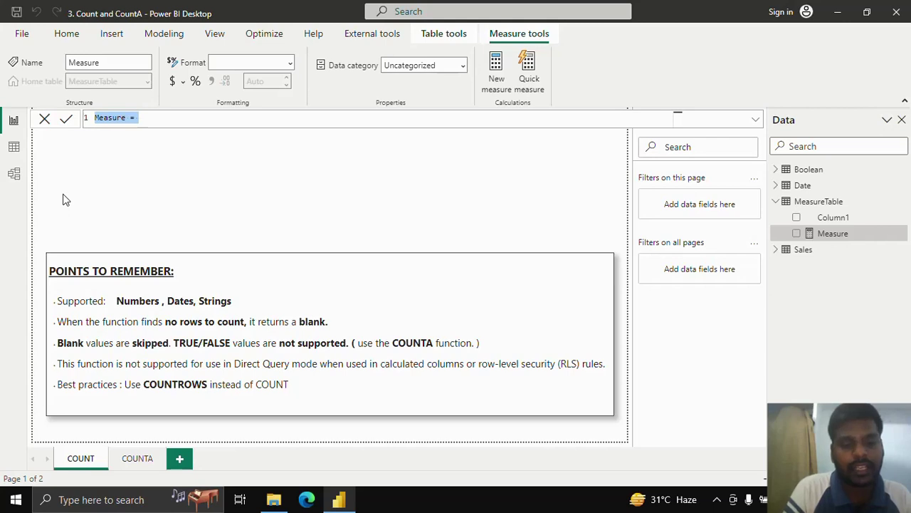
{"action": "type", "text": "Count"}
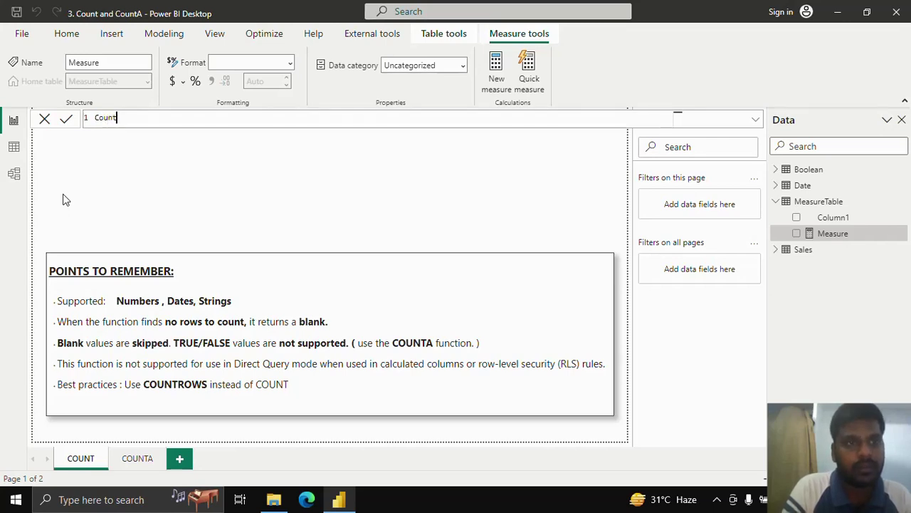
{"action": "type", "text": " date"}
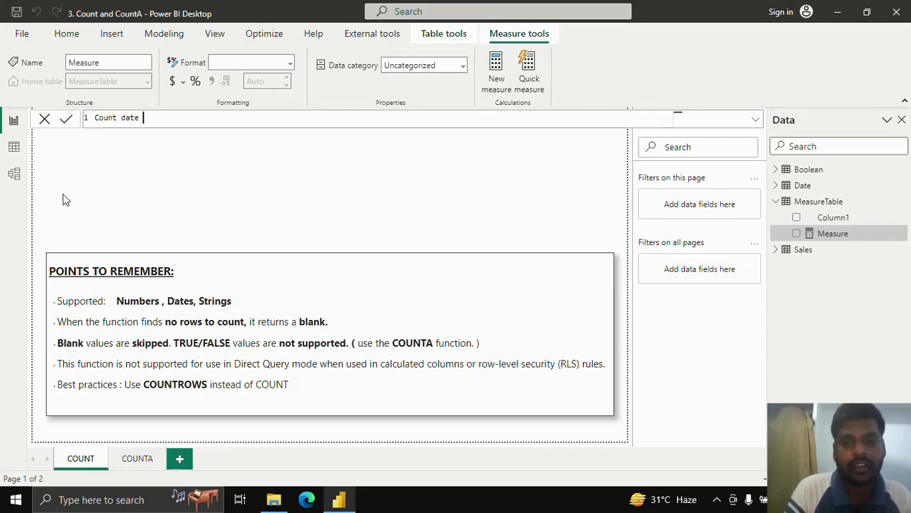
{"action": "type", "text": " = COUNT"}
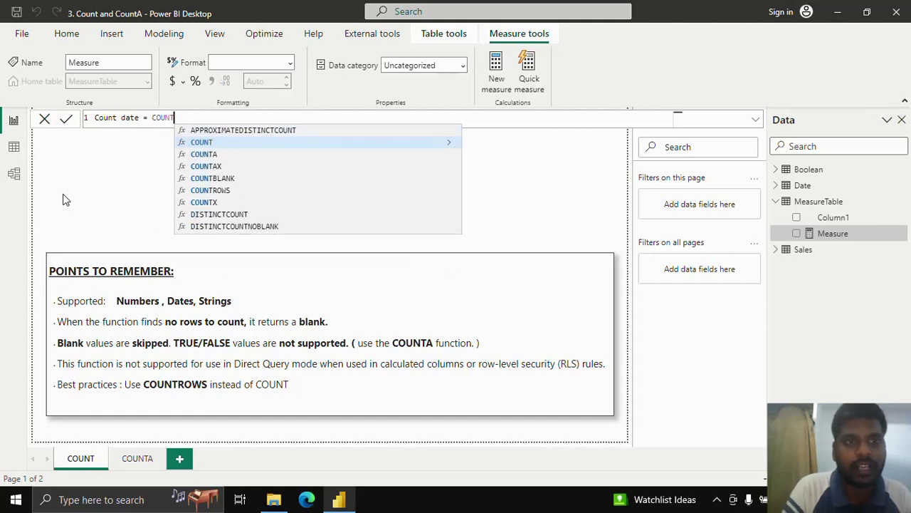
{"action": "type", "text": "(date"}
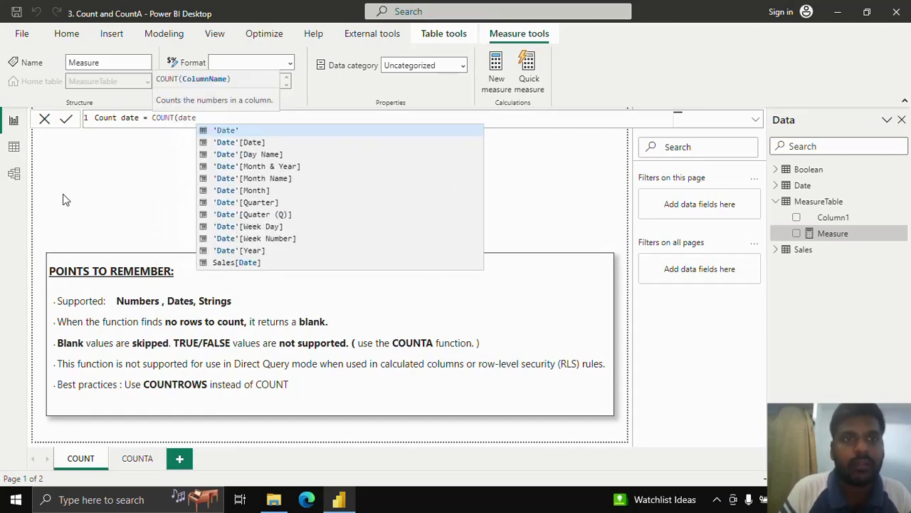
{"action": "key", "text": "Up"}
{"action": "key", "text": "Tab"}
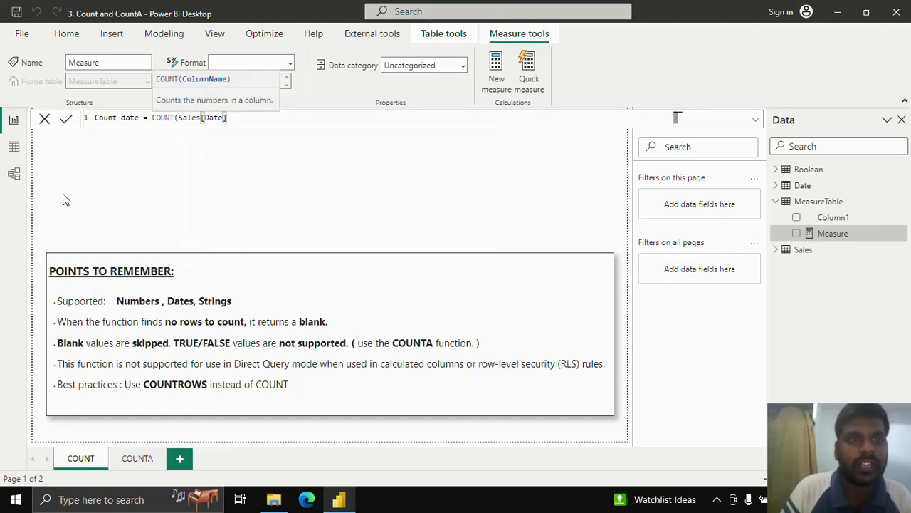
{"action": "type", "text": ")"}
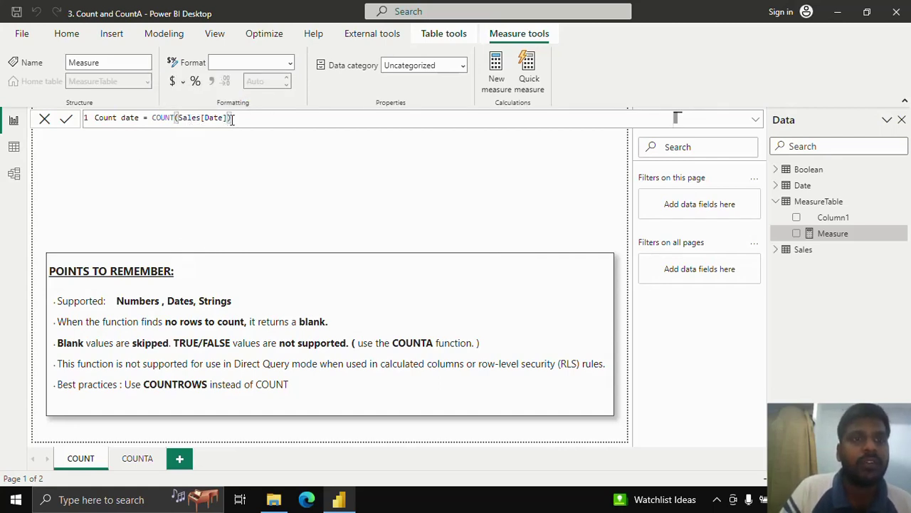
{"action": "left_click", "coordinate": [67, 120]}
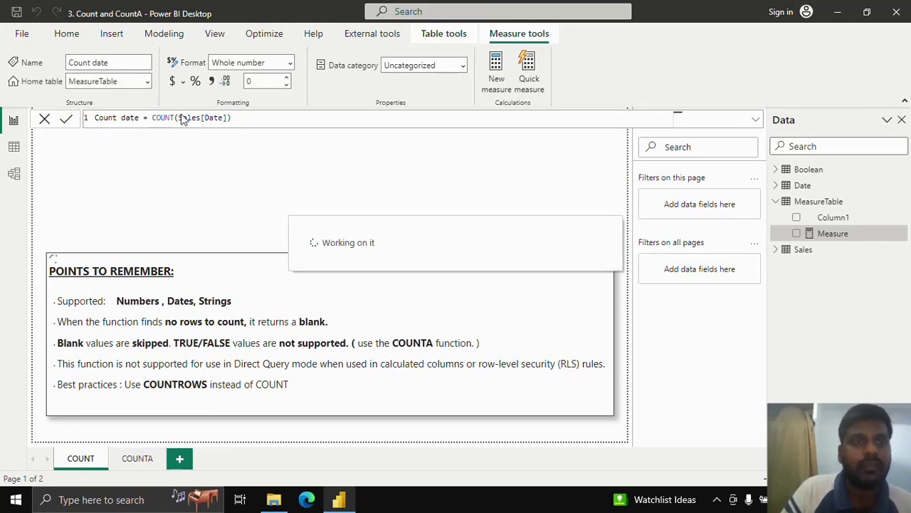
Add a card visual showing the Count date measure, shrink it and place it just above the notes box.
{"action": "left_click", "coordinate": [67, 33]}
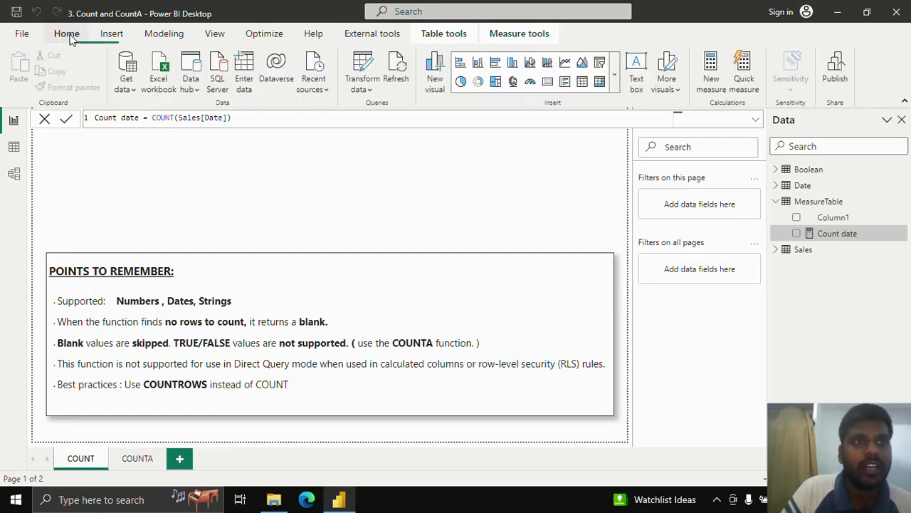
{"action": "left_click", "coordinate": [547, 81]}
{"action": "left_click", "coordinate": [796, 232]}
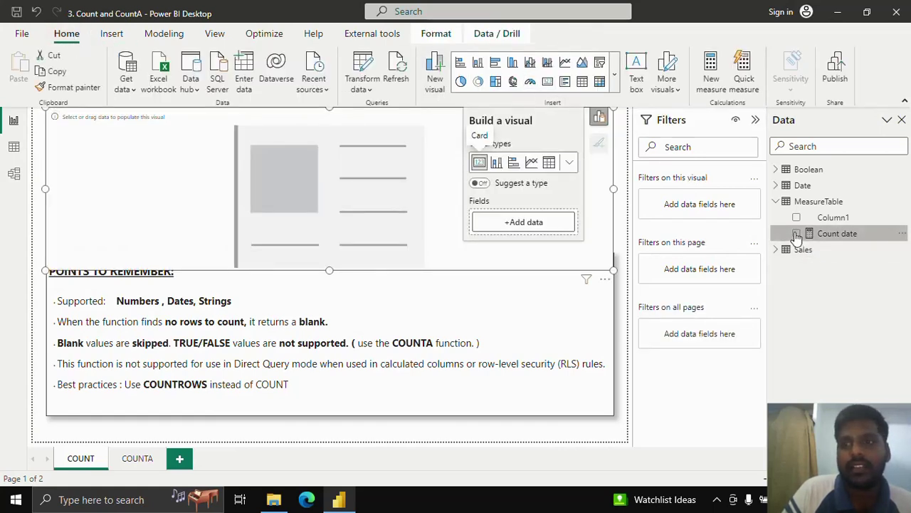
{"action": "left_click_drag", "start_coordinate": [613, 270], "coordinate": [171, 183]}
{"action": "left_click_drag", "start_coordinate": [149, 136], "coordinate": [129, 186]}
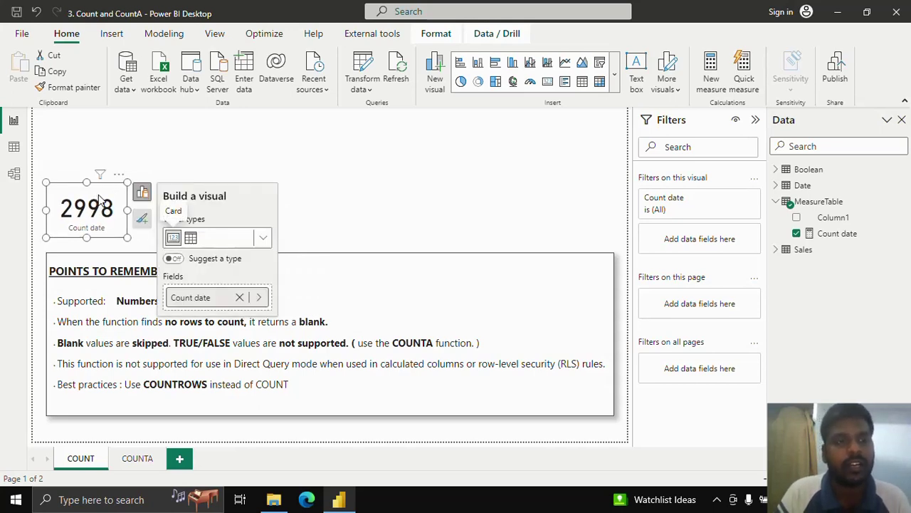
Duplicate the Count date card and place the copy beside the original, aligned with it.
{"action": "key", "text": "ctrl+c"}
{"action": "key", "text": "ctrl+v"}
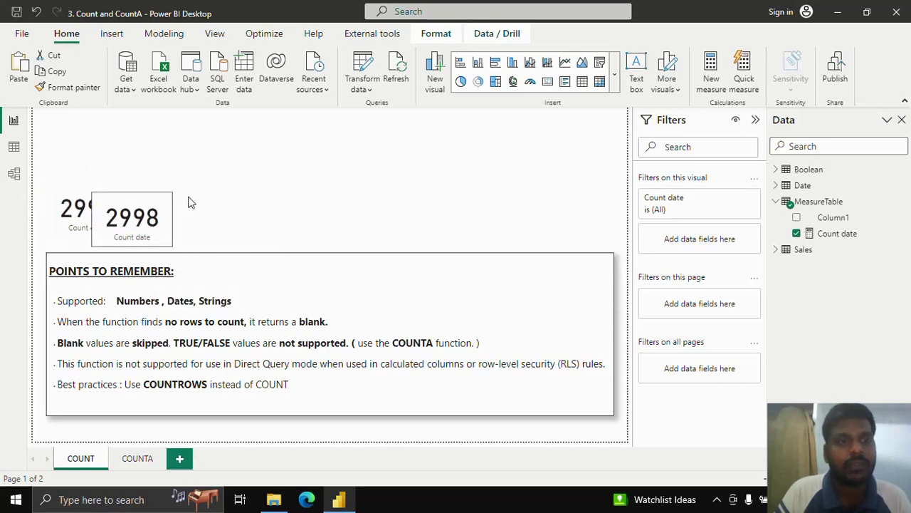
{"action": "left_click_drag", "start_coordinate": [153, 207], "coordinate": [211, 196]}
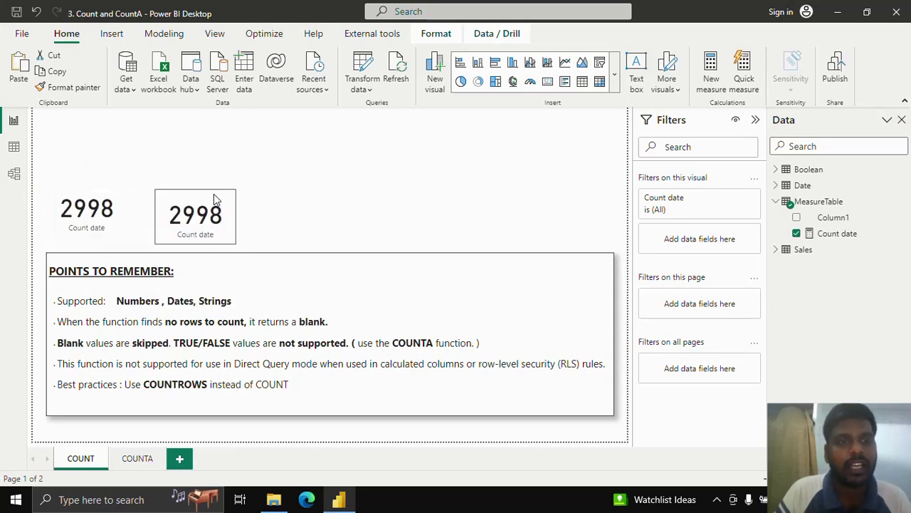
Start a new measure in MeasureTable and name it Count unit price.
{"action": "left_click", "coordinate": [869, 204]}
{"action": "left_click", "coordinate": [902, 202]}
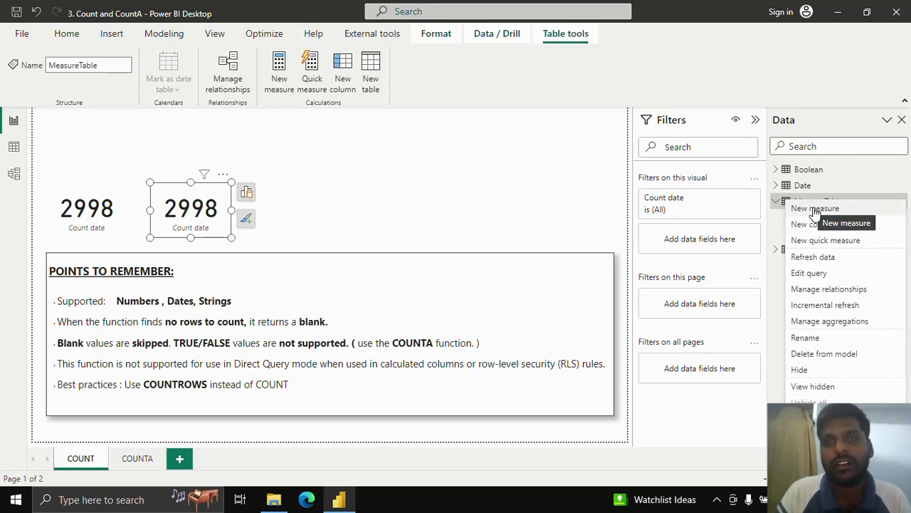
{"action": "left_click", "coordinate": [815, 210]}
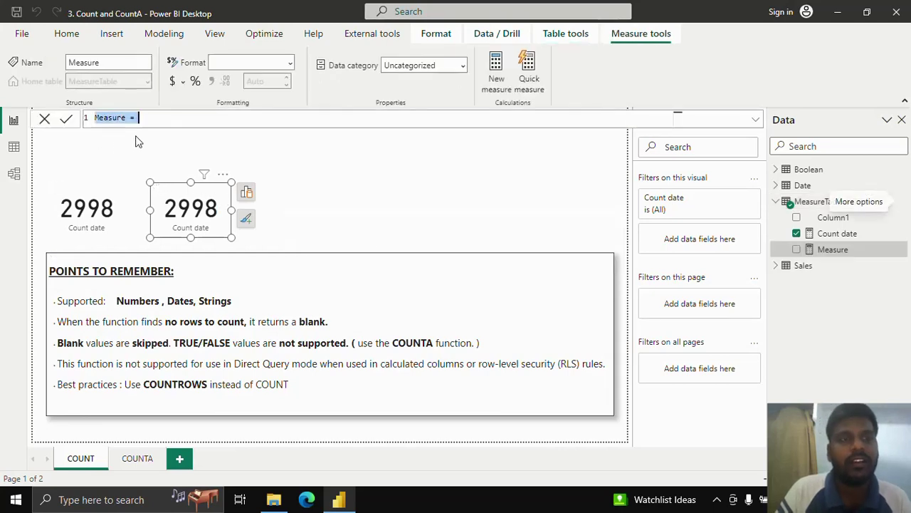
{"action": "type", "text": "Count"}
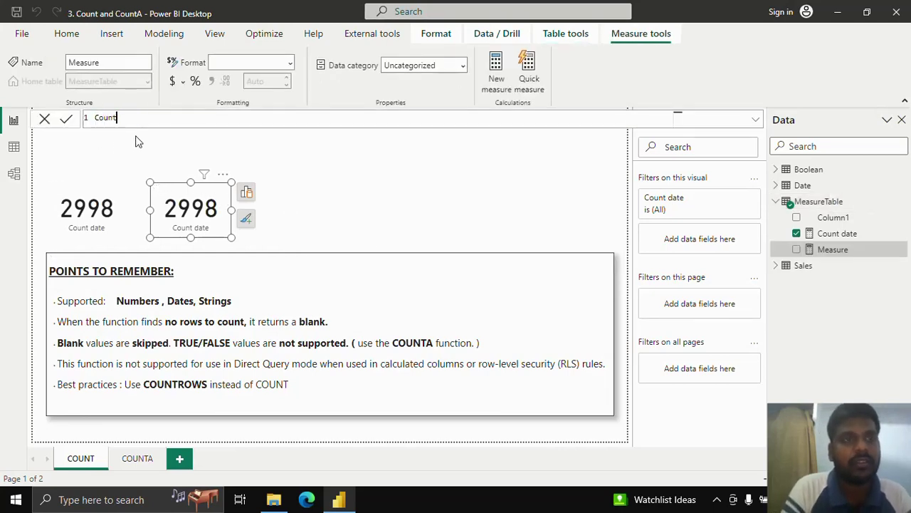
{"action": "type", "text": " Sale pri"}
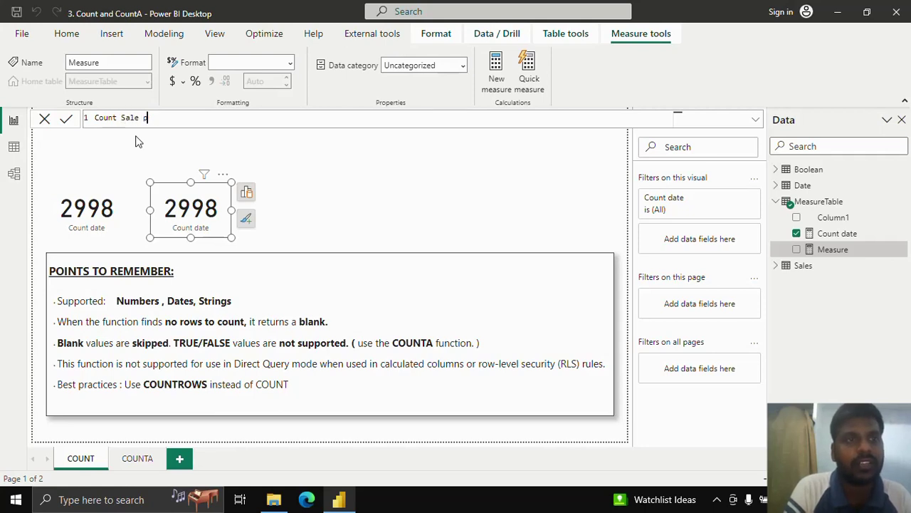
{"action": "key", "text": "BackSpace"}
{"action": "key", "text": "BackSpace"}
{"action": "key", "text": "BackSpace"}
{"action": "key", "text": "BackSpace"}
{"action": "key", "text": "BackSpace"}
{"action": "type", "text": "uni"}
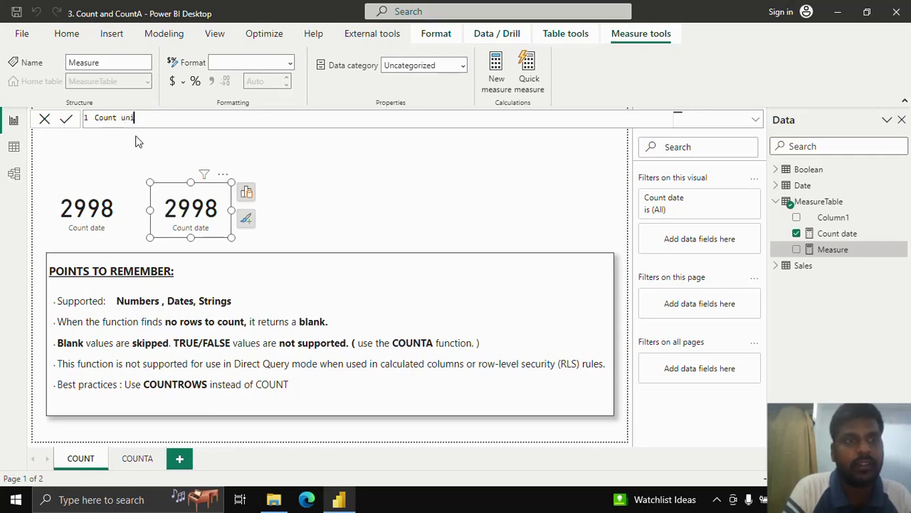
{"action": "type", "text": "t price = "}
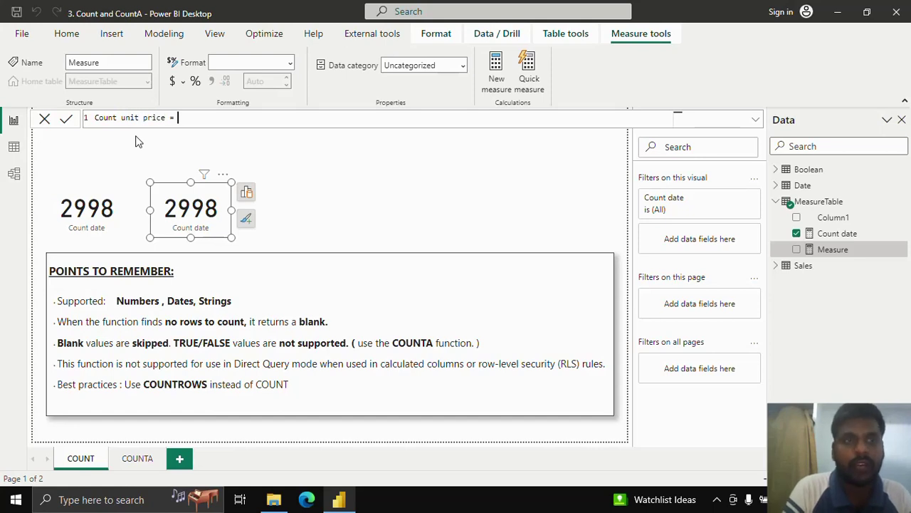
Define the Count unit price measure as COUNT(Sales[Unit Price]) and commit the formula.
{"action": "type", "text": "count"}
{"action": "key", "text": "Tab"}
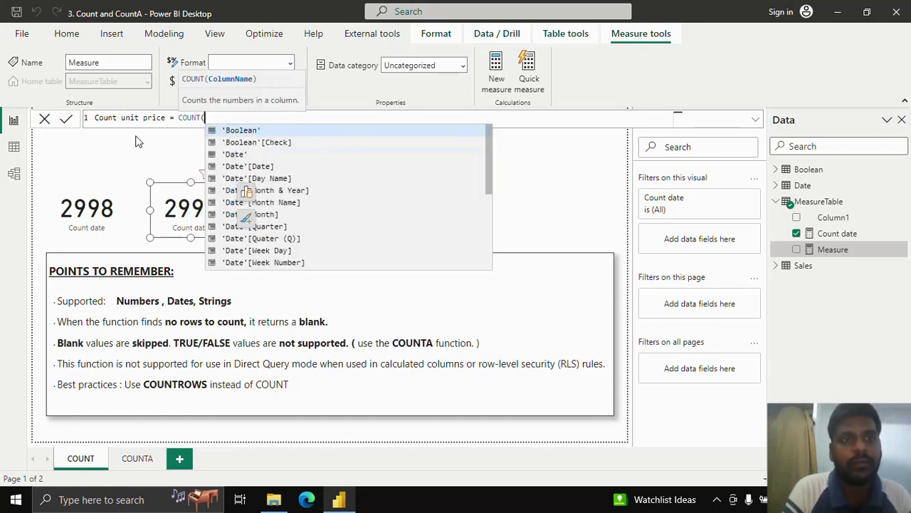
{"action": "type", "text": "uni"}
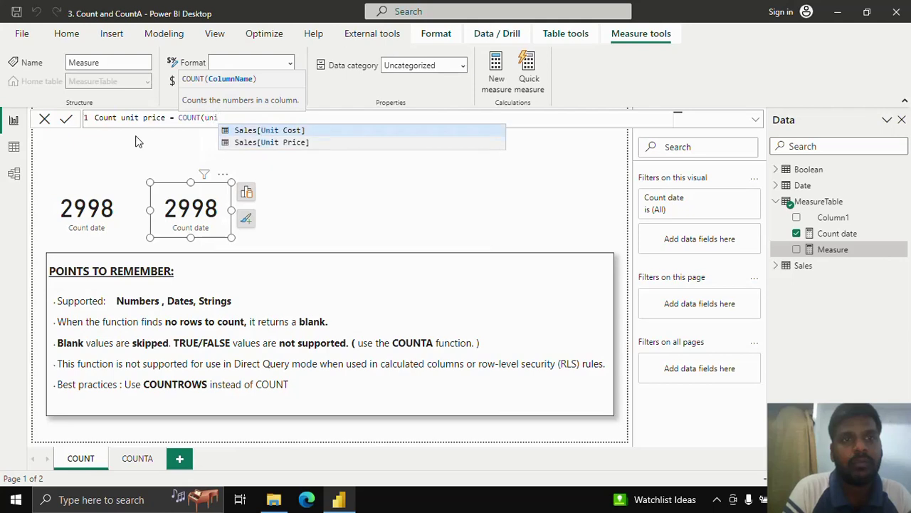
{"action": "key", "text": "Down"}
{"action": "key", "text": "Tab"}
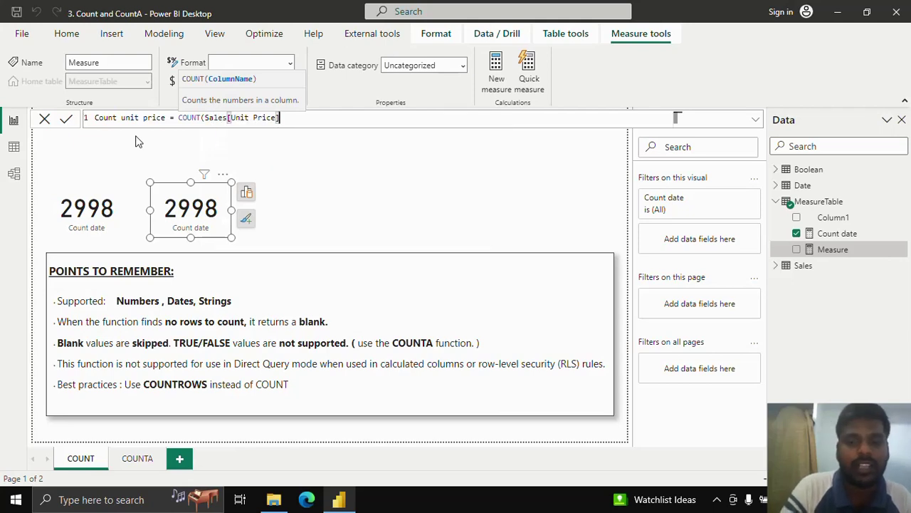
{"action": "type", "text": ")"}
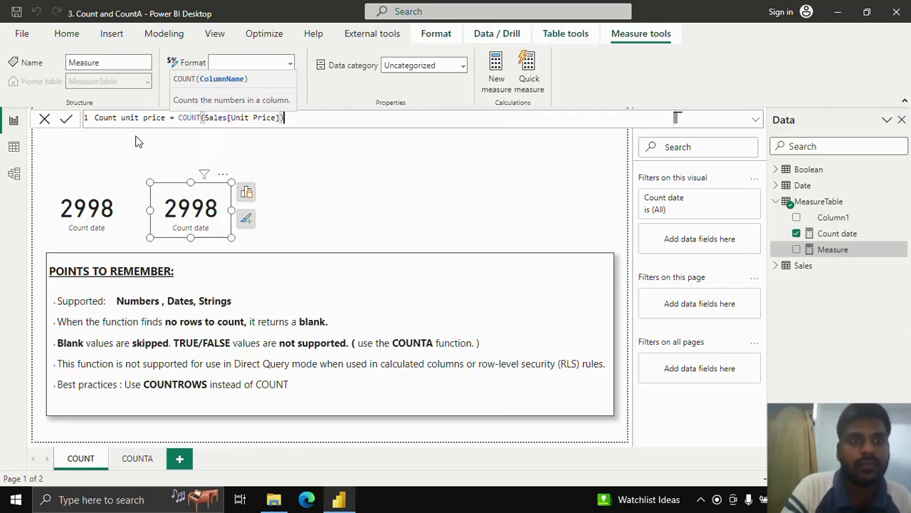
{"action": "left_click", "coordinate": [66, 119]}
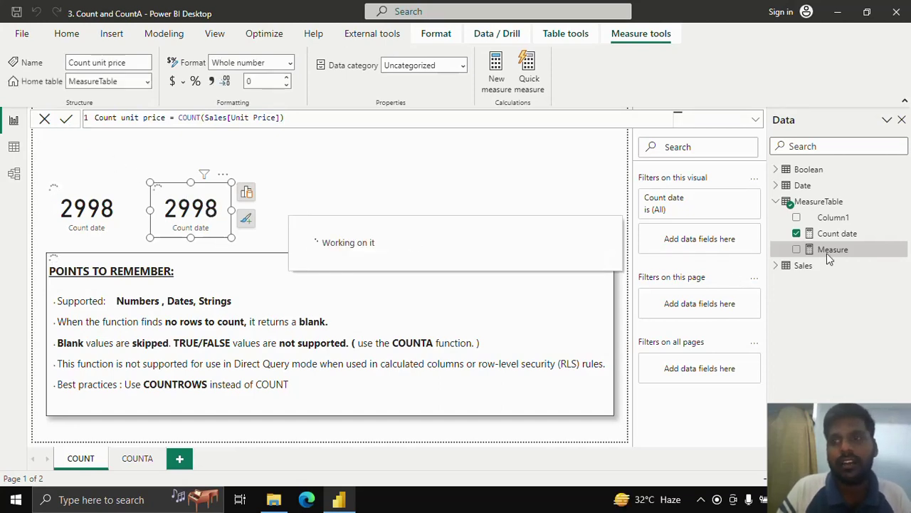
Replace the Count date field on the duplicated card with the Count unit price measure.
{"action": "left_click", "coordinate": [796, 232]}
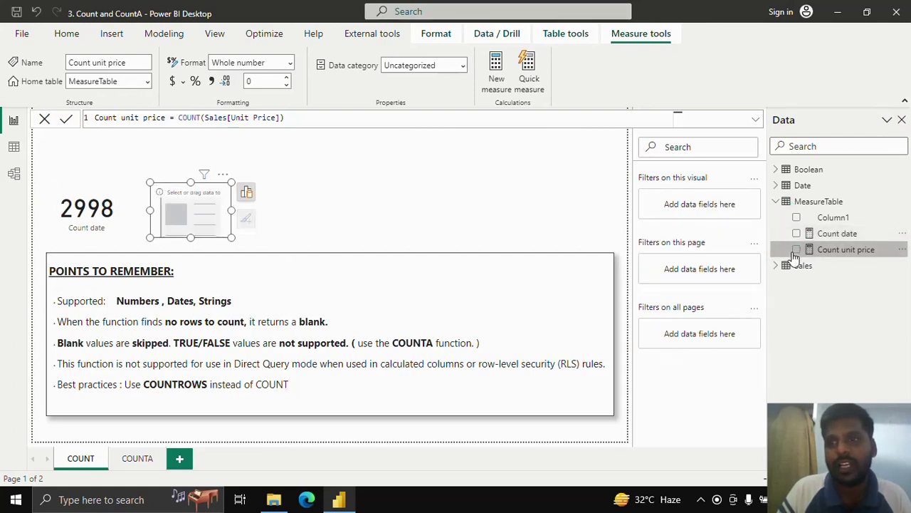
{"action": "left_click", "coordinate": [796, 250]}
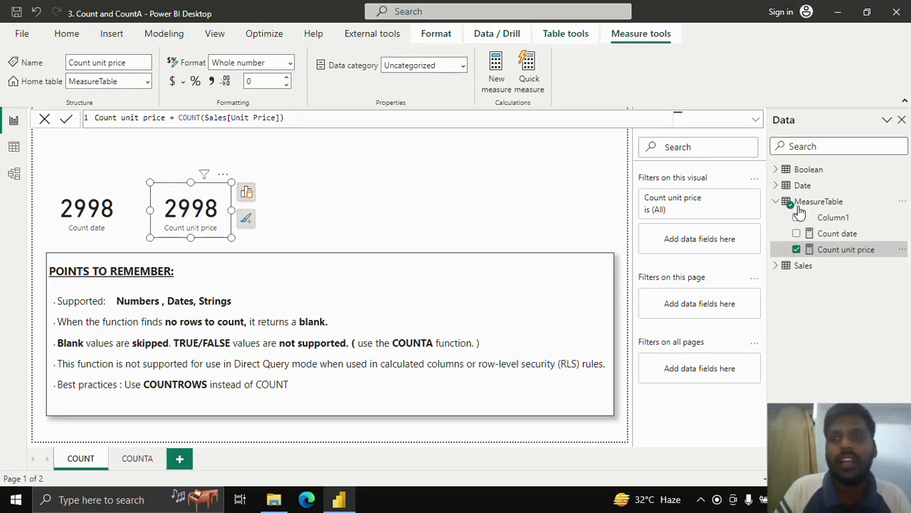
Create a measure in MeasureTable named Count Country, defined as COUNT(Sales[Country]), and commit the formula.
{"action": "left_click", "coordinate": [826, 202]}
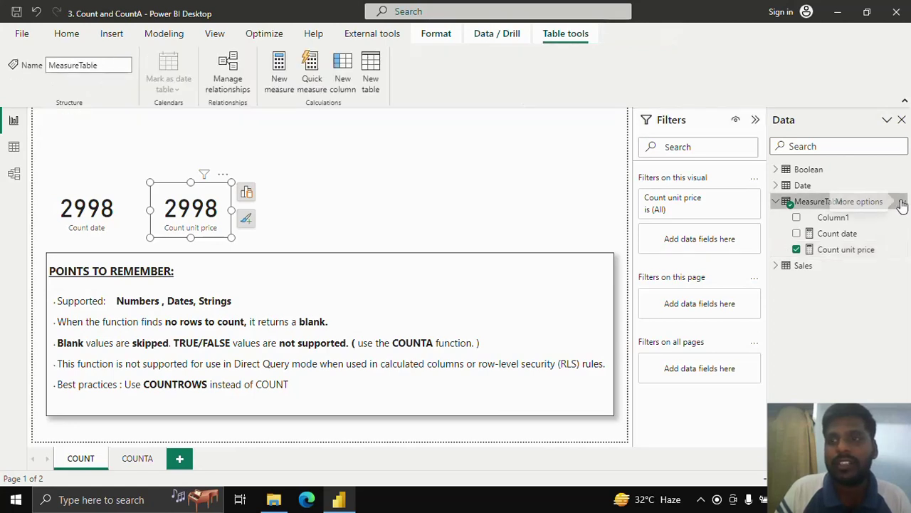
{"action": "left_click", "coordinate": [899, 203]}
{"action": "left_click", "coordinate": [844, 209]}
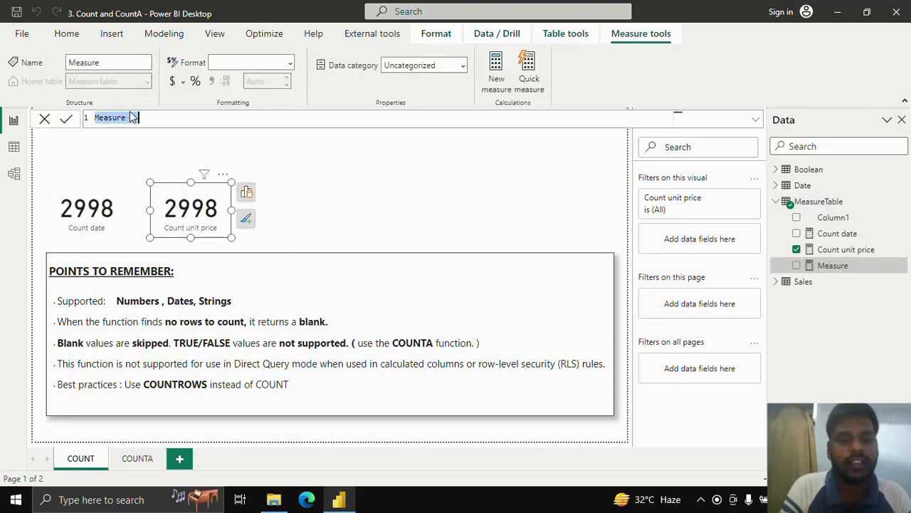
{"action": "type", "text": "Count co"}
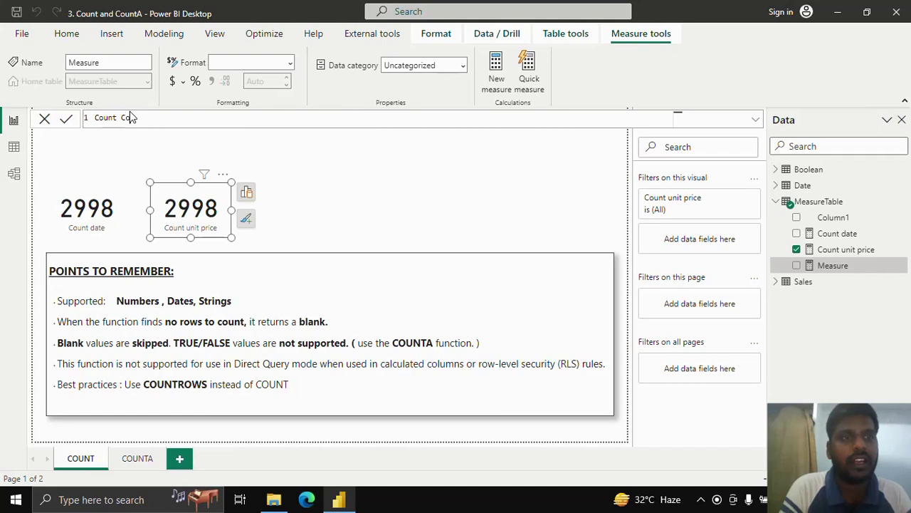
{"action": "type", "text": "untry = C"}
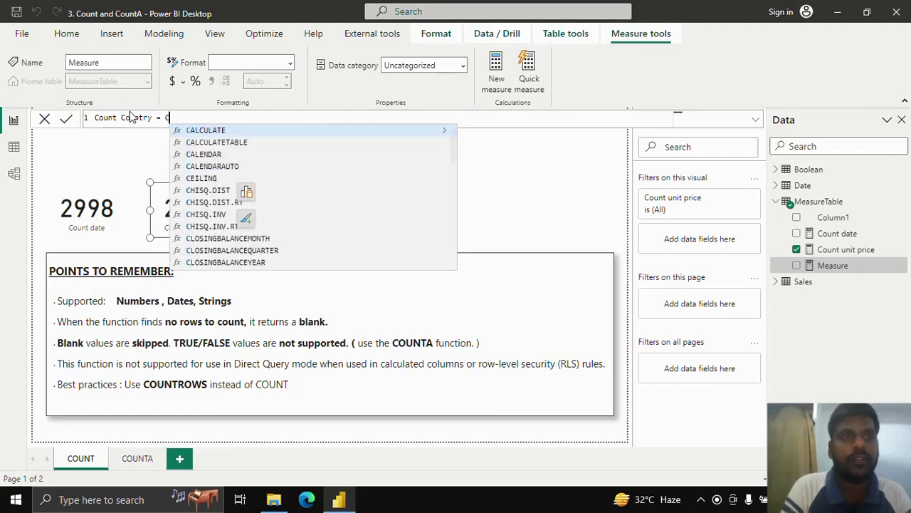
{"action": "type", "text": "OUNT(coun"}
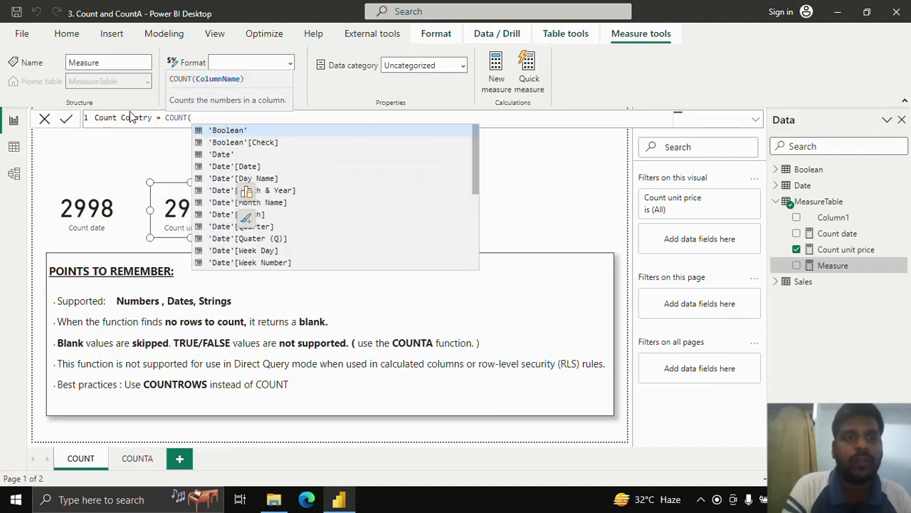
{"action": "key", "text": "Tab"}
{"action": "type", "text": ")"}
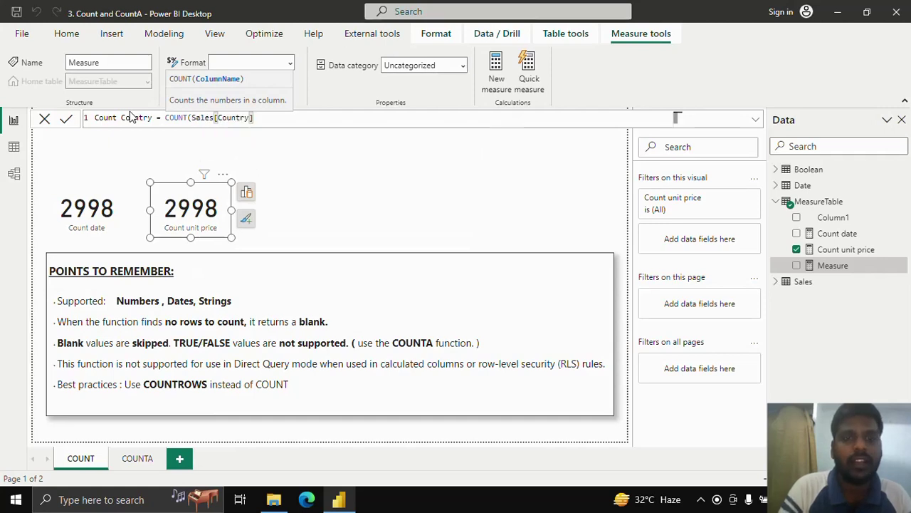
{"action": "type", "text": ")"}
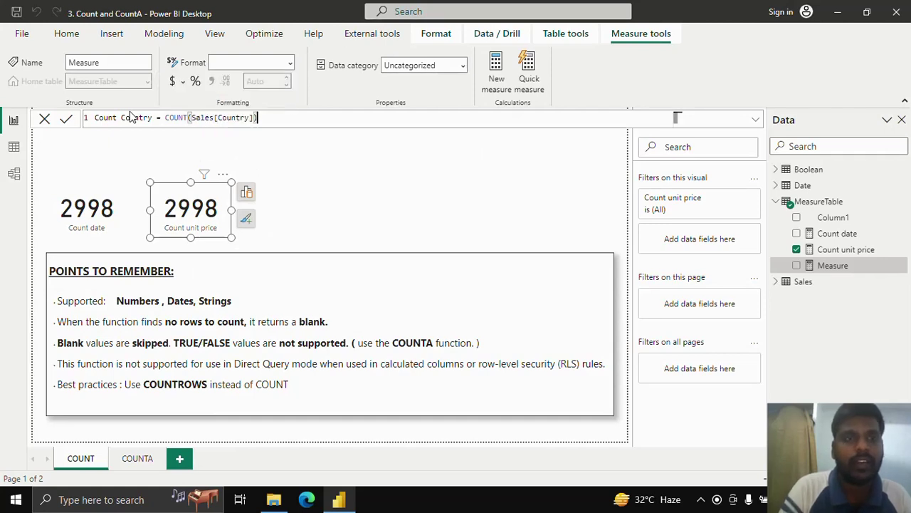
{"action": "left_click", "coordinate": [65, 119]}
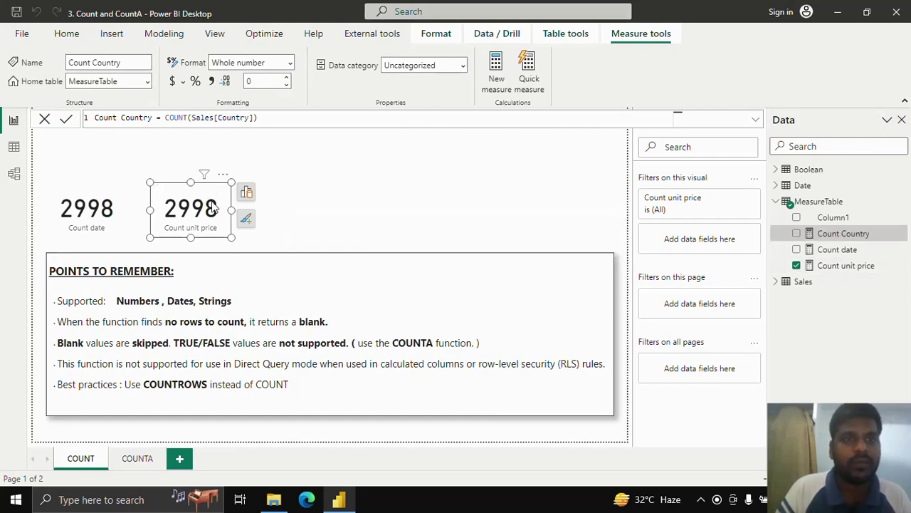
Duplicate the Count unit price card beside the original and replace the copy's field with the Count Country measure.
{"action": "left_click_drag", "start_coordinate": [212, 198], "coordinate": [322, 203]}
{"action": "left_click", "coordinate": [796, 264]}
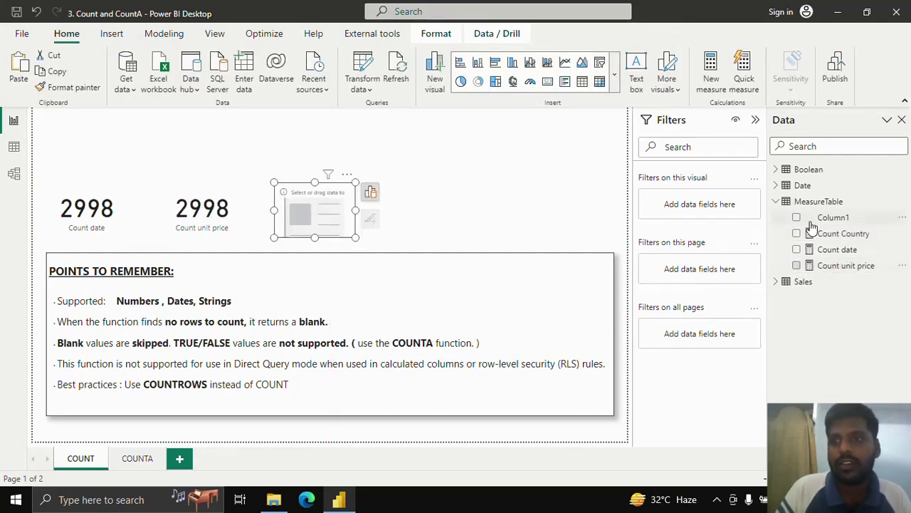
{"action": "left_click", "coordinate": [796, 234]}
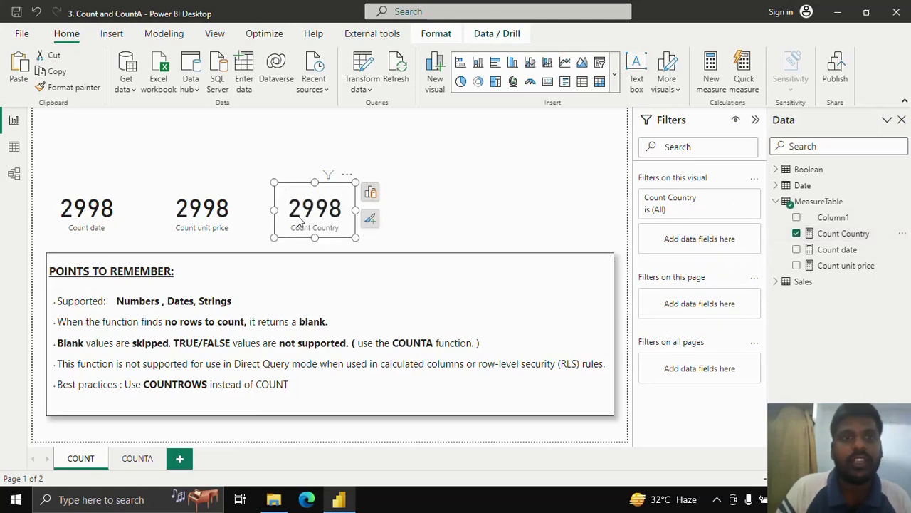
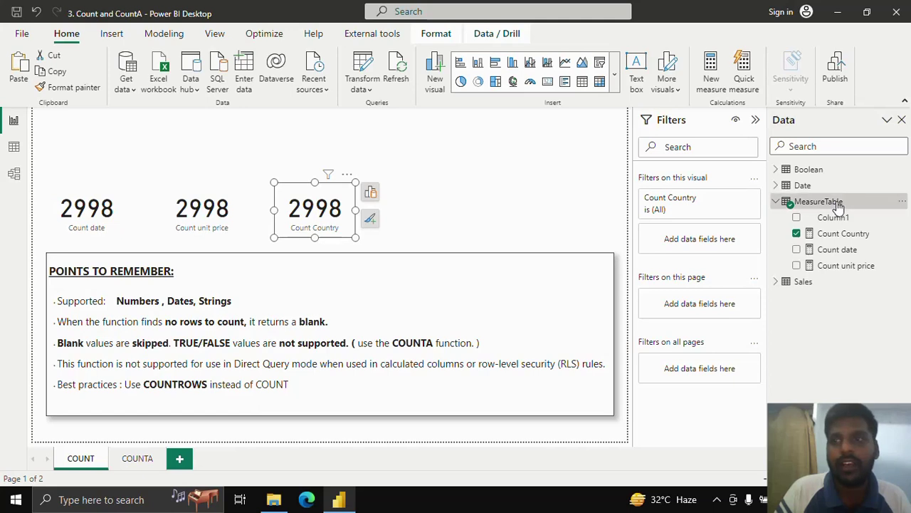
Create a measure in MeasureTable named Count boolean, defined as COUNT('Boolean'[Check]), and commit the formula.
{"action": "left_click", "coordinate": [837, 203]}
{"action": "left_click", "coordinate": [902, 202]}
{"action": "key", "text": "Escape"}
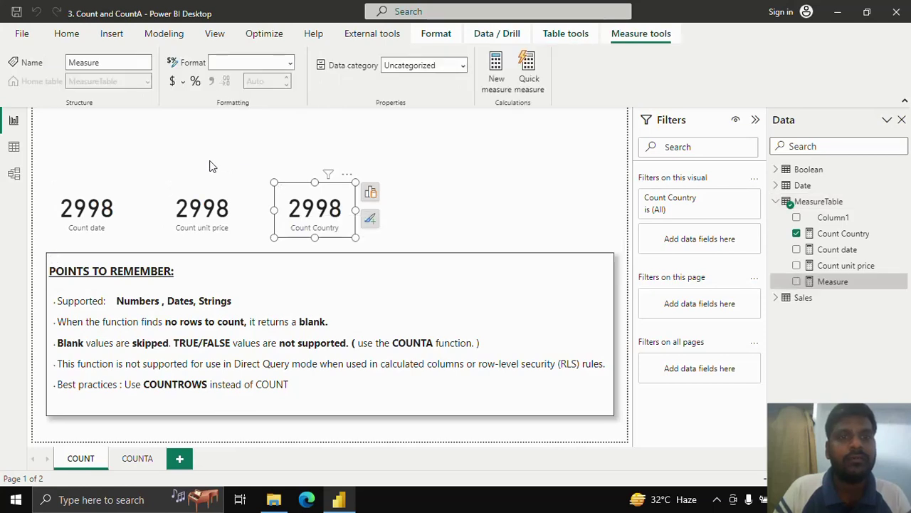
{"action": "type", "text": "C"}
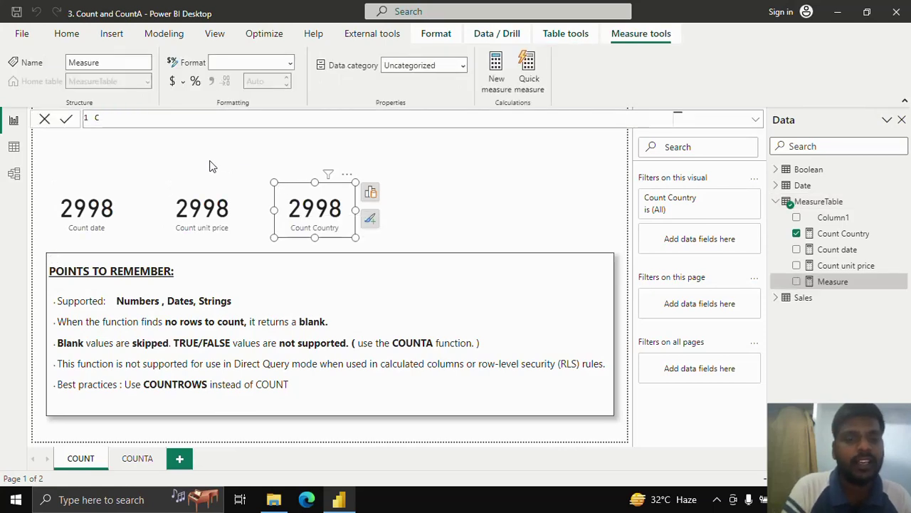
{"action": "type", "text": "ount"}
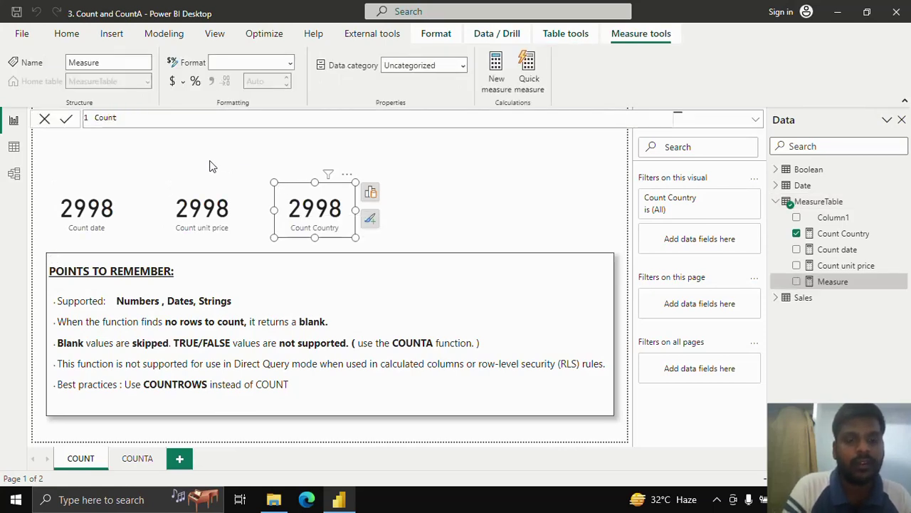
{"action": "type", "text": " boo"}
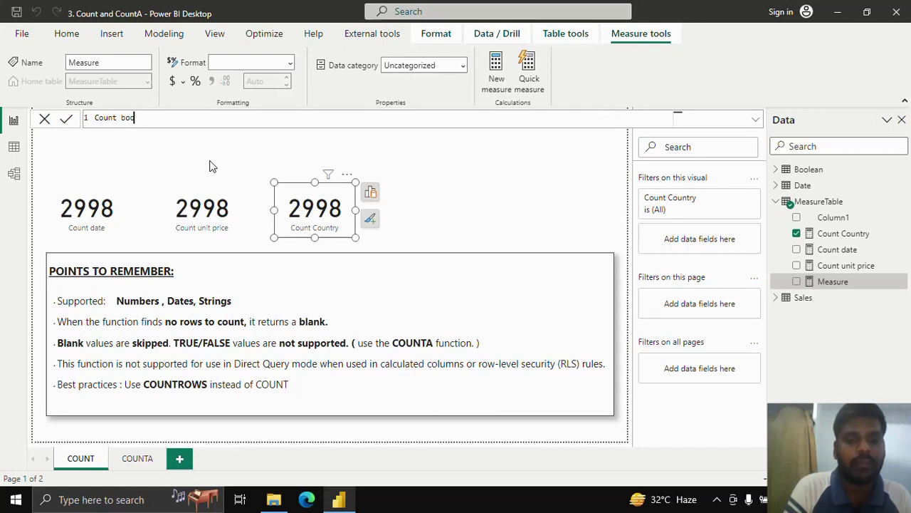
{"action": "type", "text": "lean = CO"}
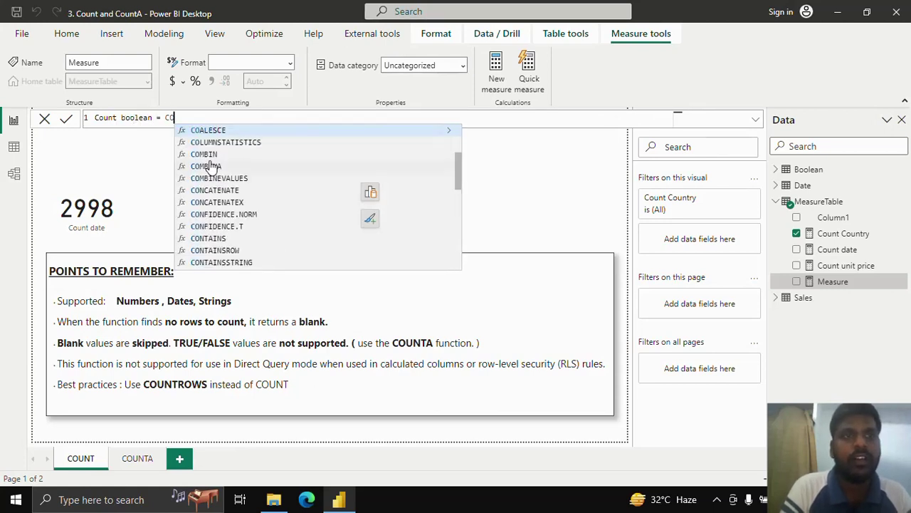
{"action": "type", "text": "UNT("}
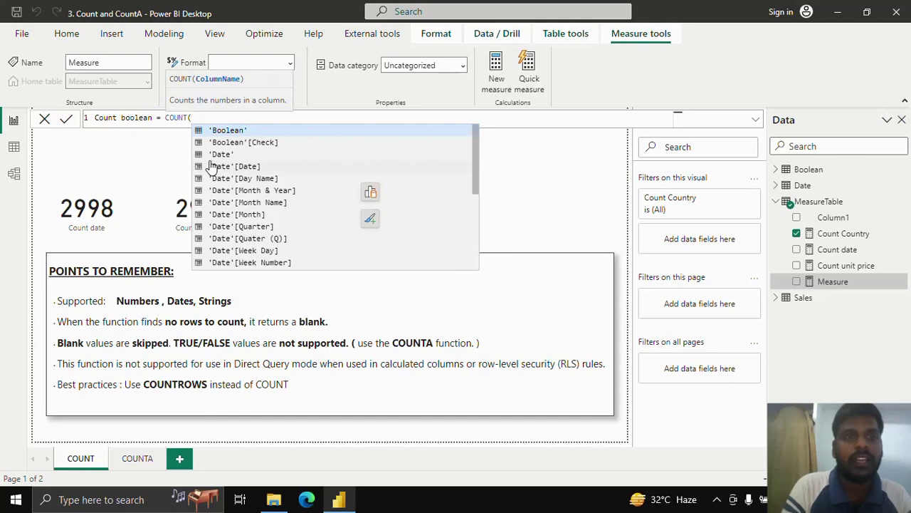
{"action": "key", "text": "Down"}
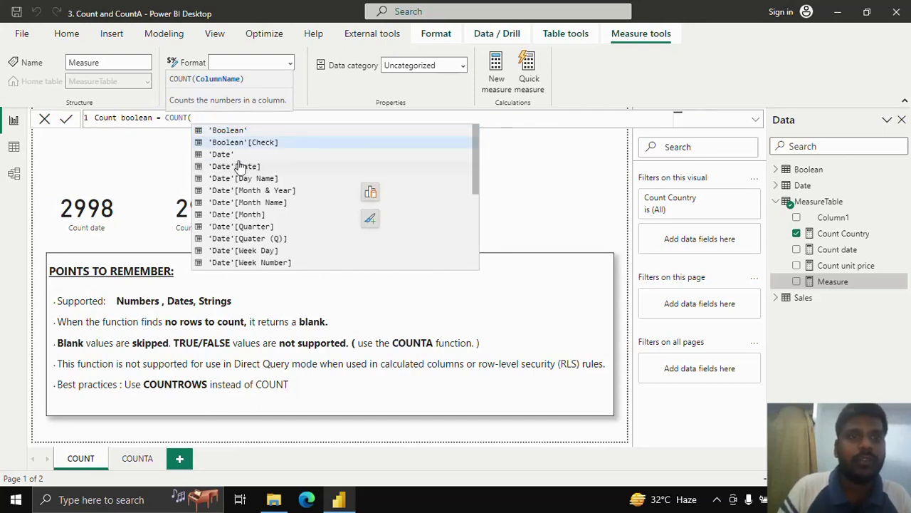
{"action": "left_click", "coordinate": [253, 144]}
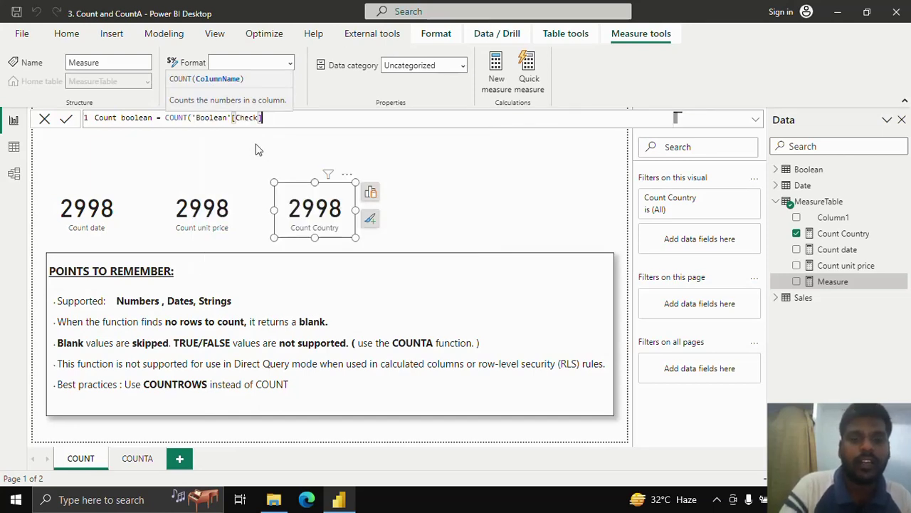
{"action": "type", "text": ")"}
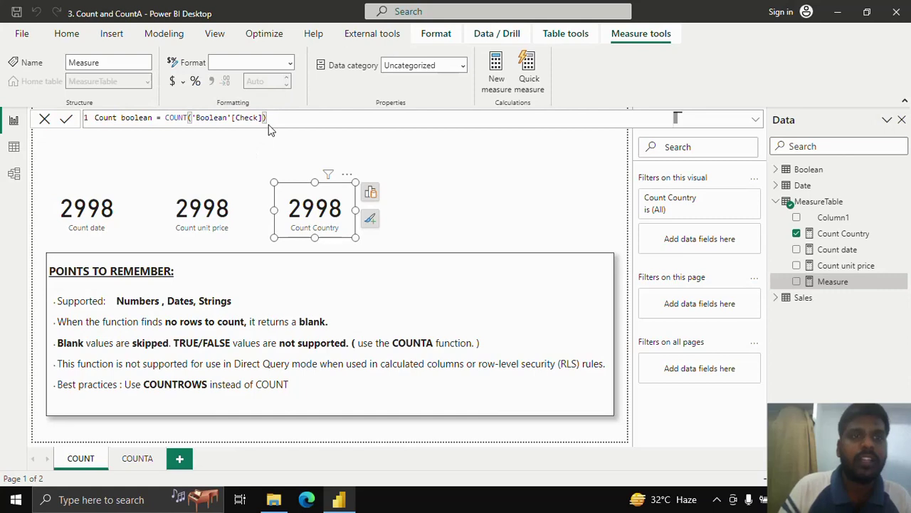
{"action": "left_click", "coordinate": [65, 119]}
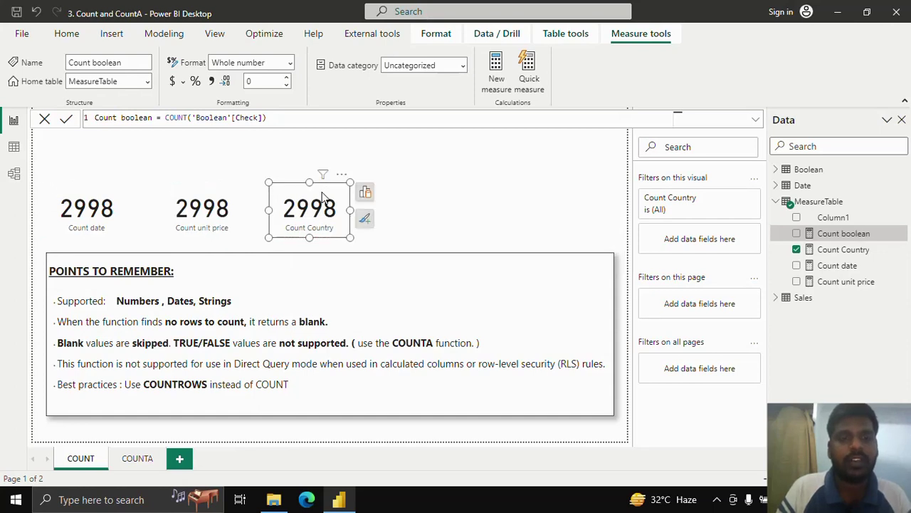
Duplicate the Count Country card, swap the copy's field for the Count boolean measure, and align it with the other cards.
{"action": "left_click", "coordinate": [324, 198]}
{"action": "key", "text": "ctrl+c"}
{"action": "key", "text": "ctrl+v"}
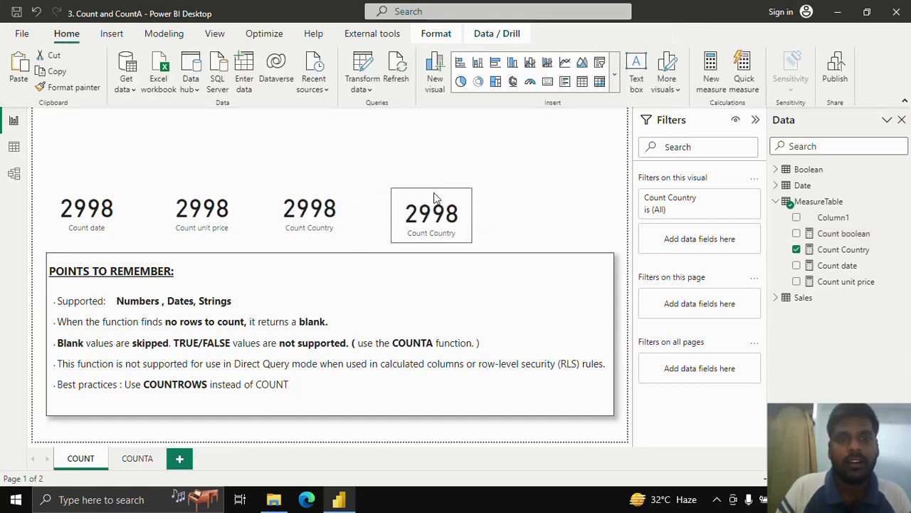
{"action": "left_click", "coordinate": [797, 248]}
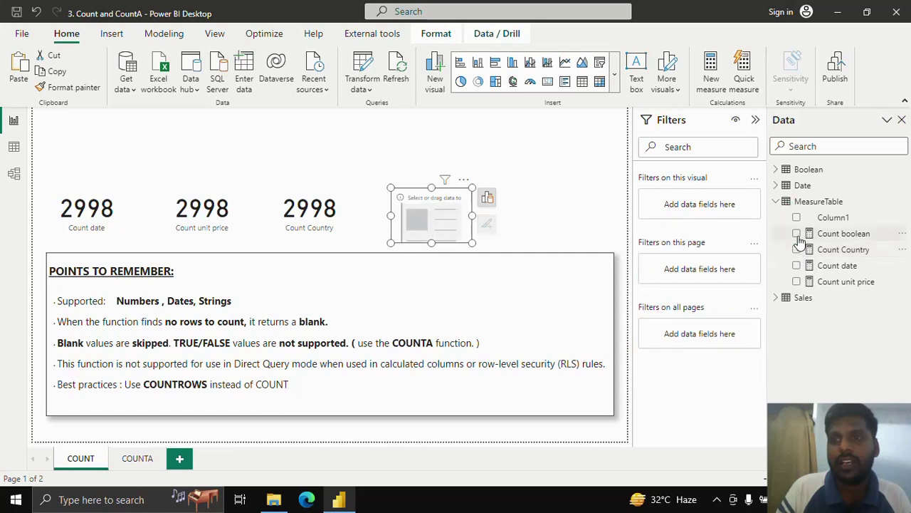
{"action": "left_click", "coordinate": [796, 234]}
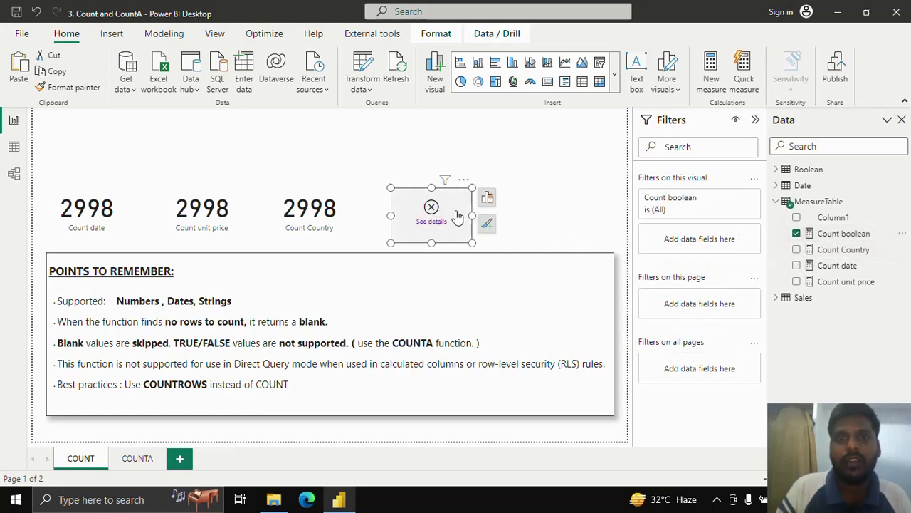
{"action": "left_click_drag", "start_coordinate": [447, 194], "coordinate": [447, 188]}
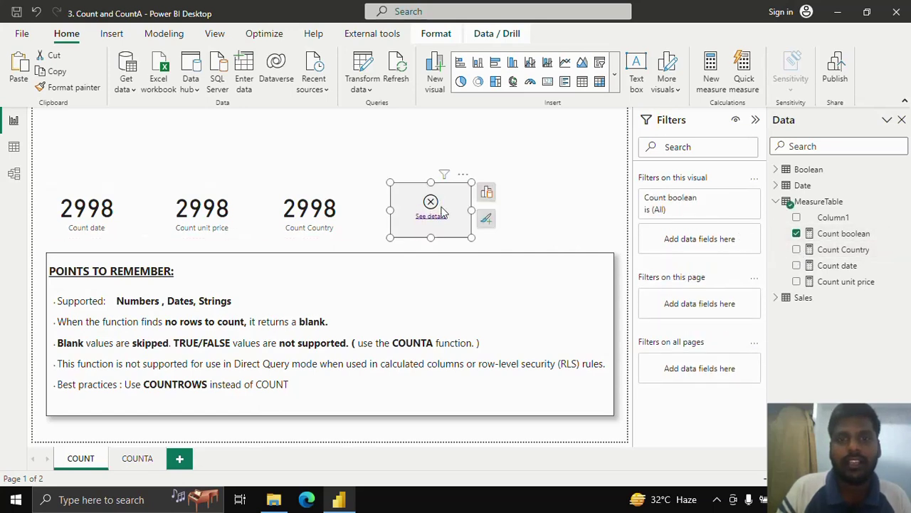
Read the error details of the Count boolean card and close them.
{"action": "left_click", "coordinate": [430, 216]}
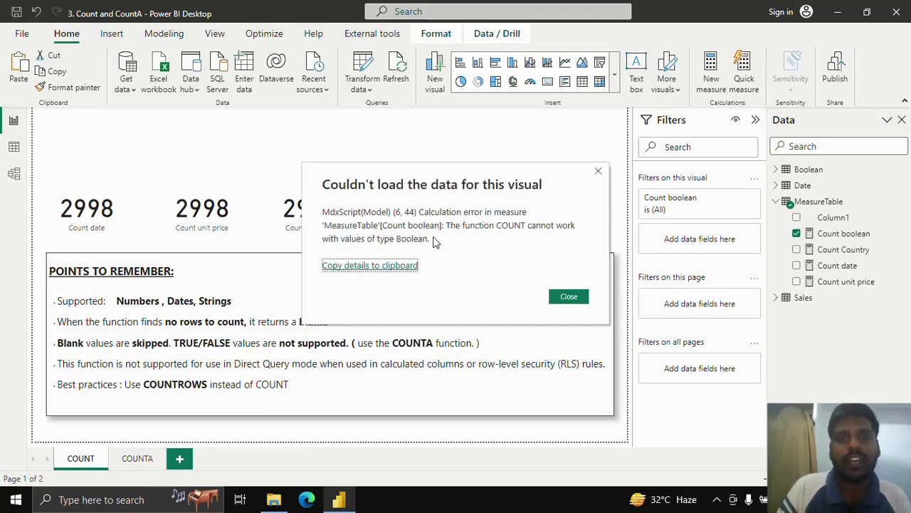
{"action": "left_click", "coordinate": [599, 173]}
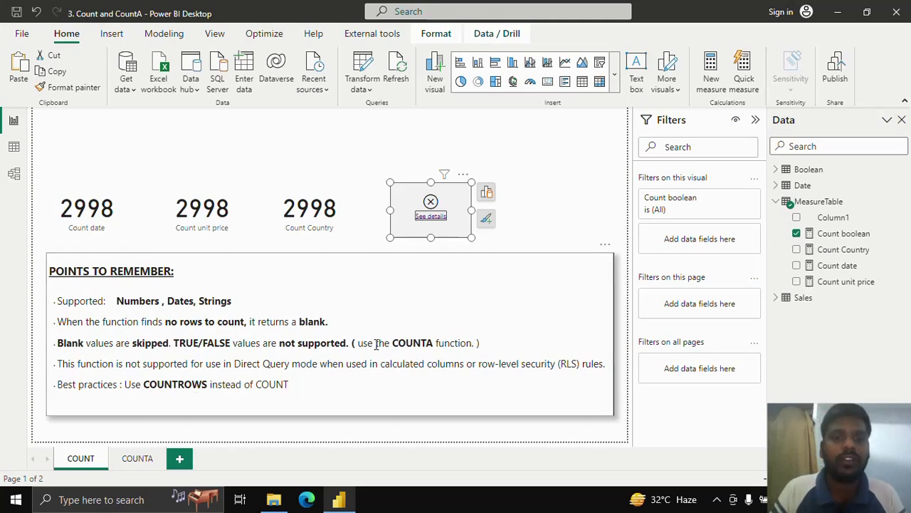
Switch to the COUNTA page and review its points to remember, highlighting the notes on blank results and Boolean support.
{"action": "left_click", "coordinate": [138, 459]}
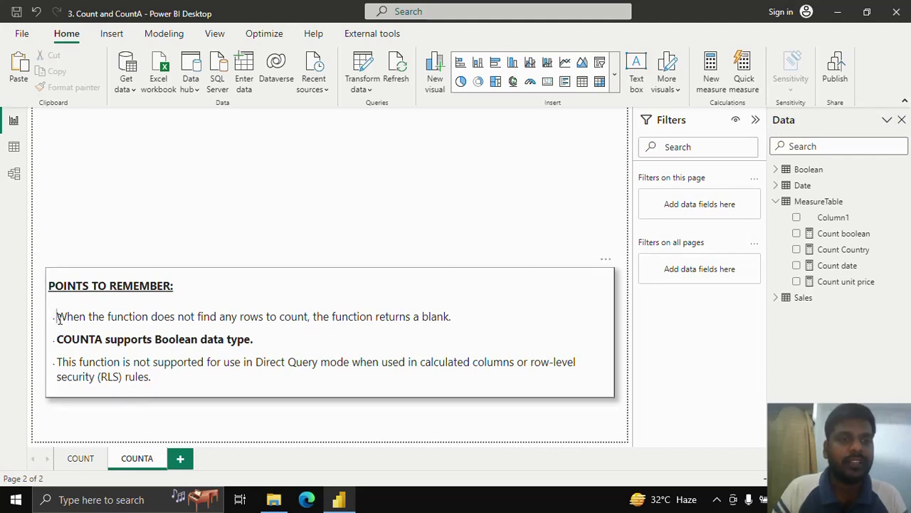
{"action": "left_click_drag", "start_coordinate": [57, 318], "coordinate": [308, 322]}
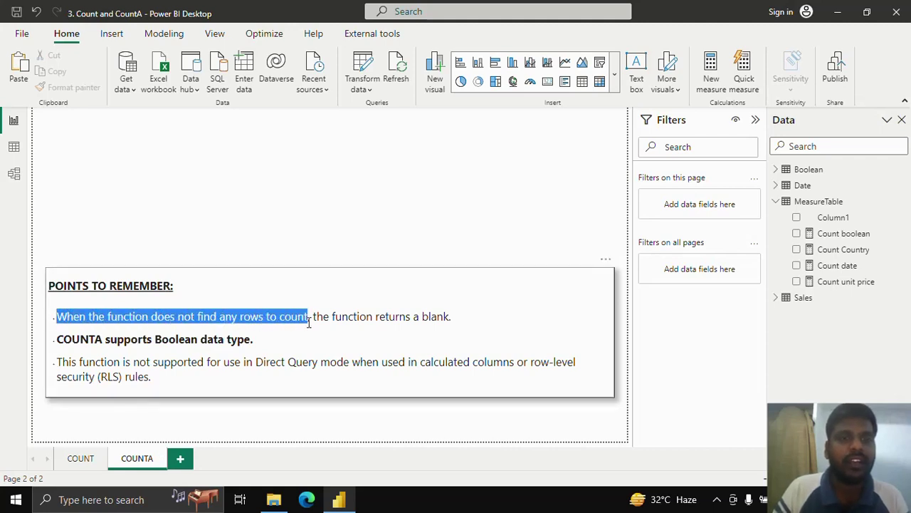
{"action": "left_click", "coordinate": [386, 332]}
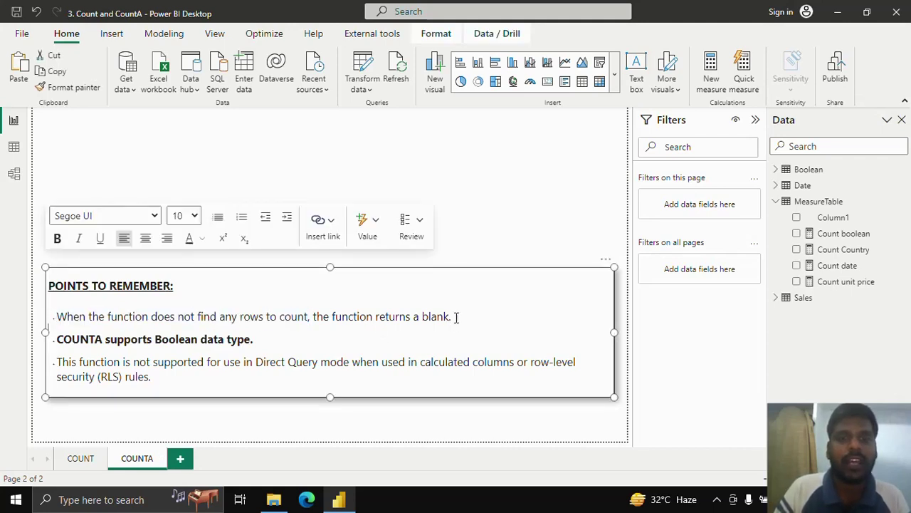
{"action": "left_click_drag", "start_coordinate": [453, 316], "coordinate": [411, 318]}
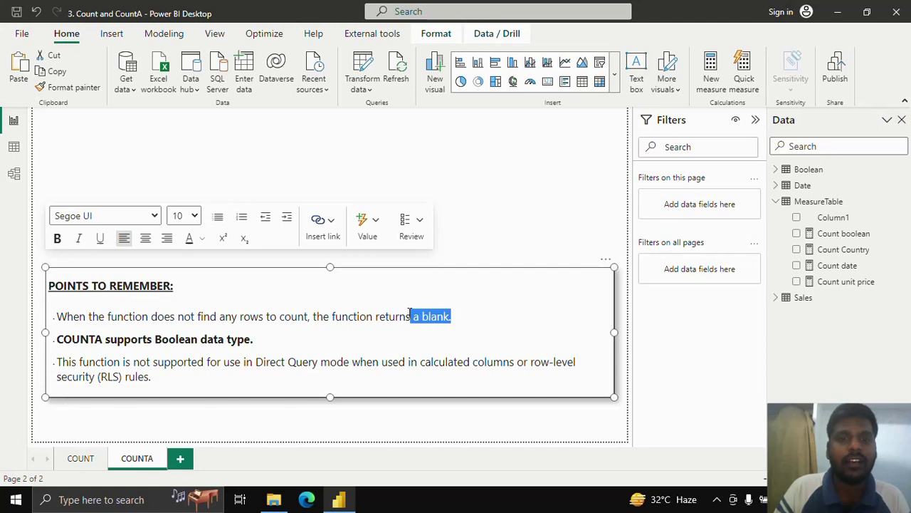
{"action": "double_click", "coordinate": [59, 339]}
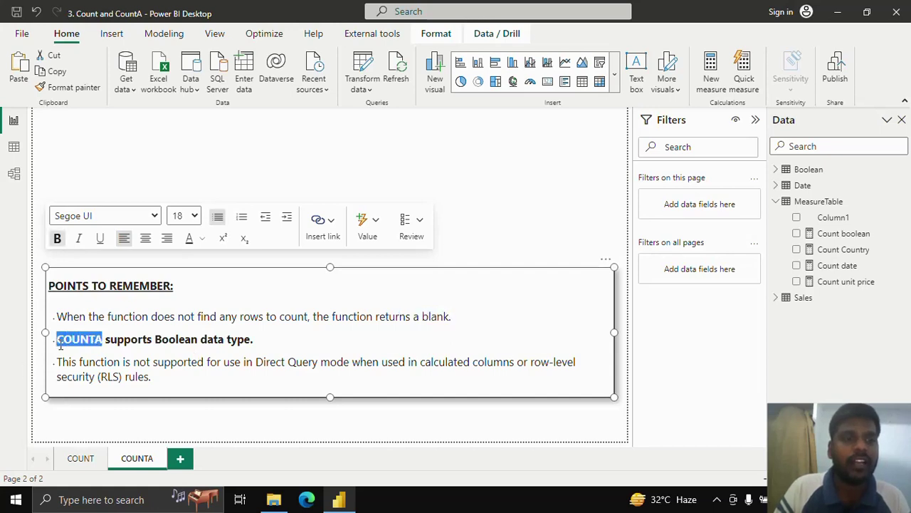
{"action": "left_click", "coordinate": [191, 338]}
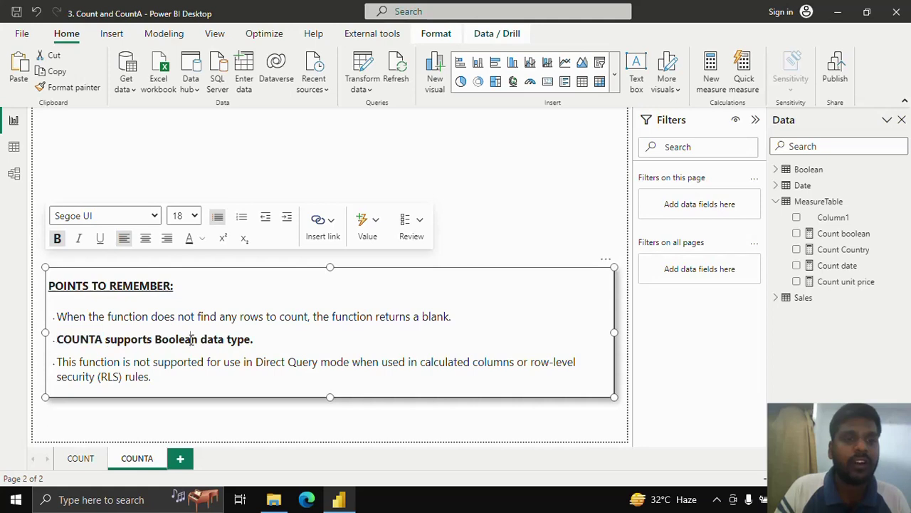
{"action": "left_click_drag", "start_coordinate": [260, 342], "coordinate": [61, 344]}
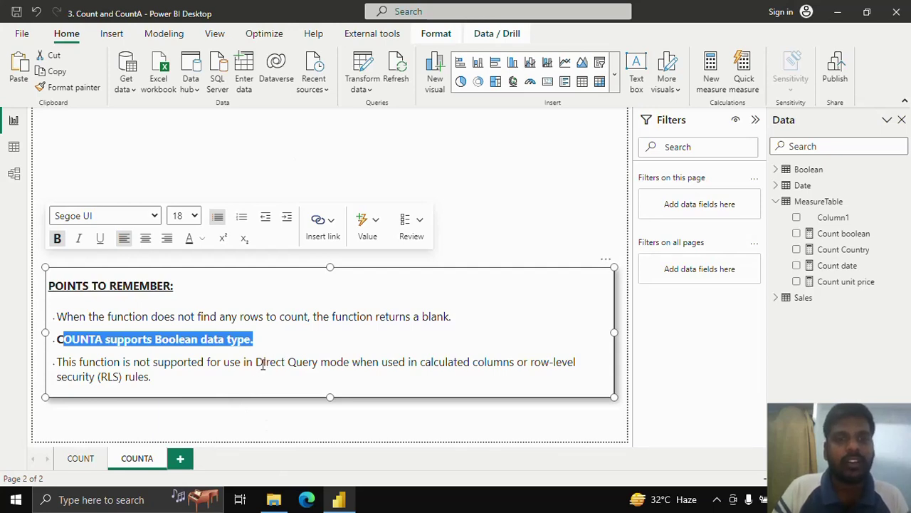
{"action": "left_click", "coordinate": [295, 165]}
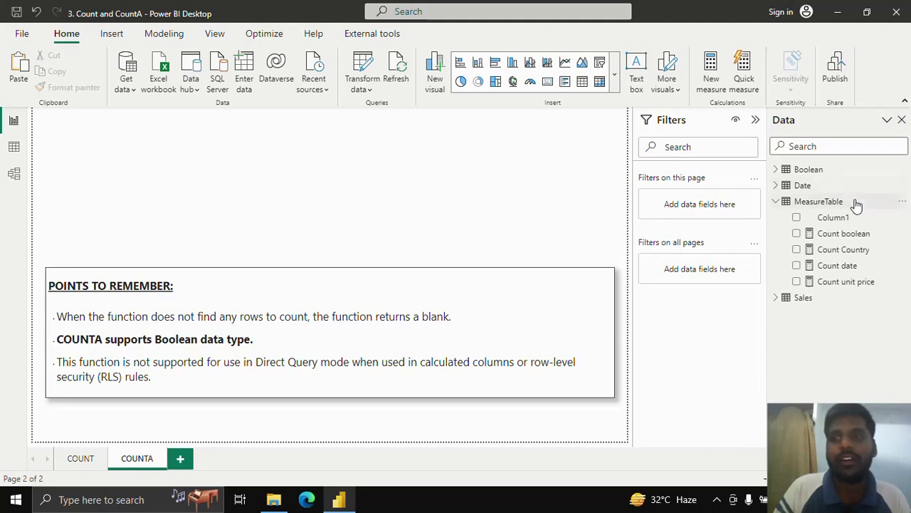
Create a measure in MeasureTable named COUNTA boolean, defined as COUNTA('Boolean'[Check]), and commit the formula.
{"action": "left_click", "coordinate": [903, 202]}
{"action": "key", "text": "Escape"}
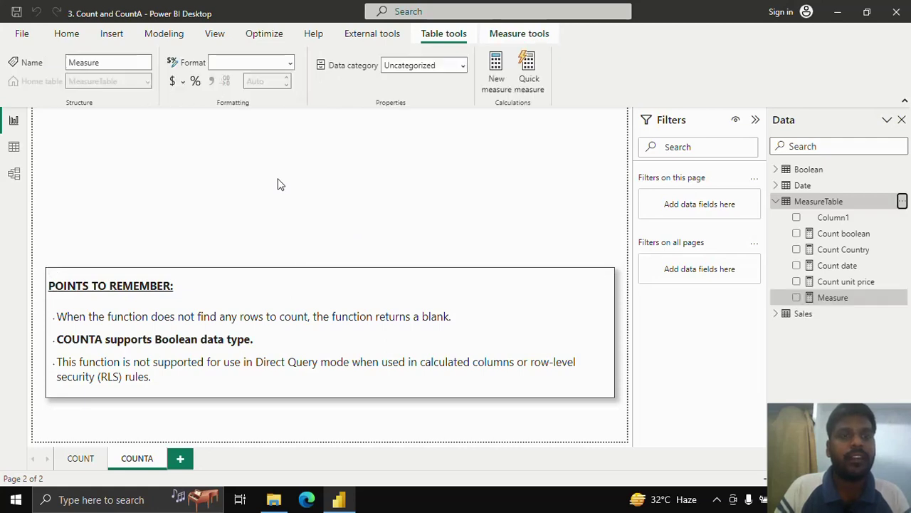
{"action": "type", "text": "COUNT"}
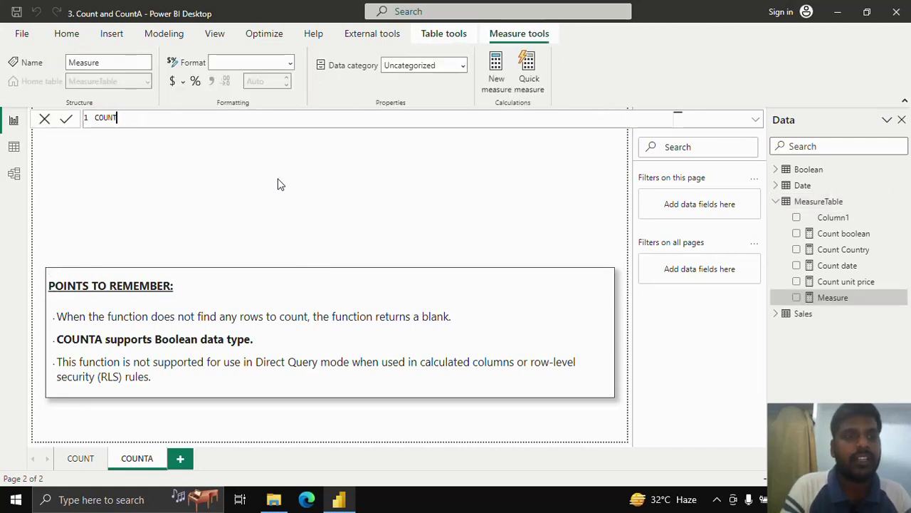
{"action": "type", "text": "A"}
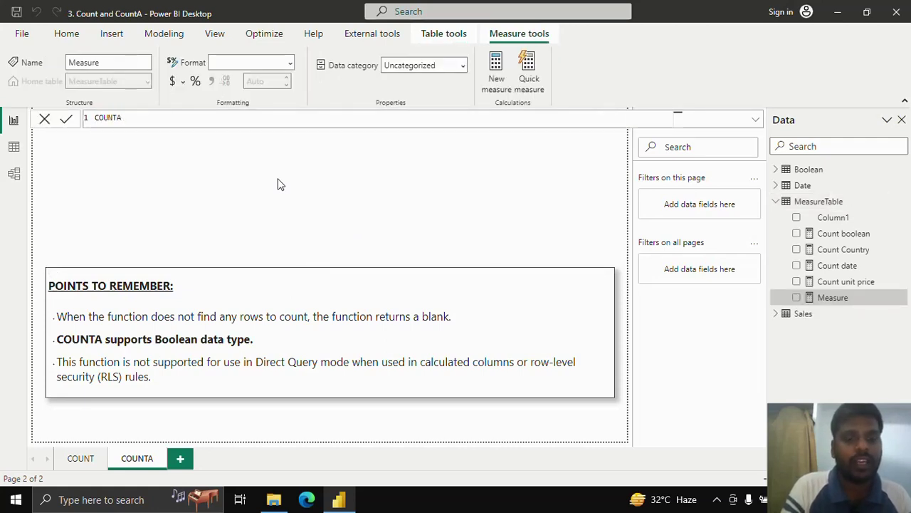
{"action": "type", "text": " boolean "}
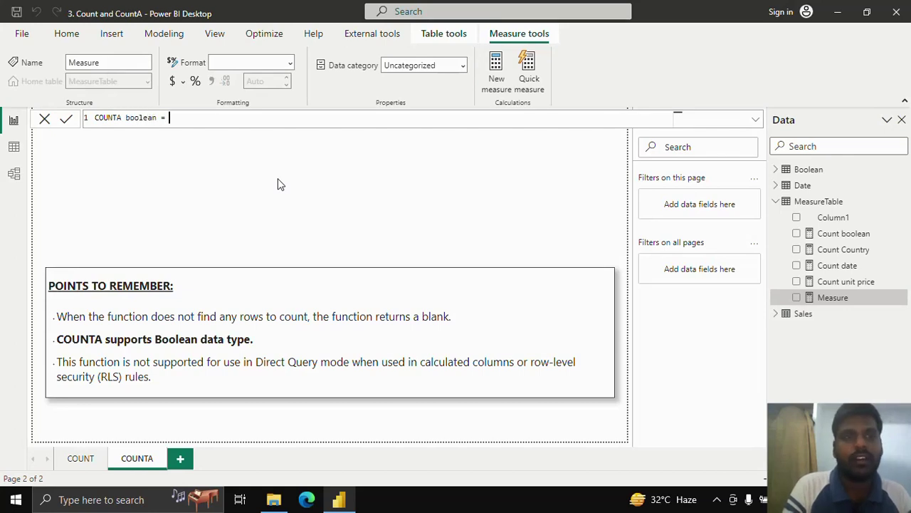
{"action": "type", "text": "= COUNT"}
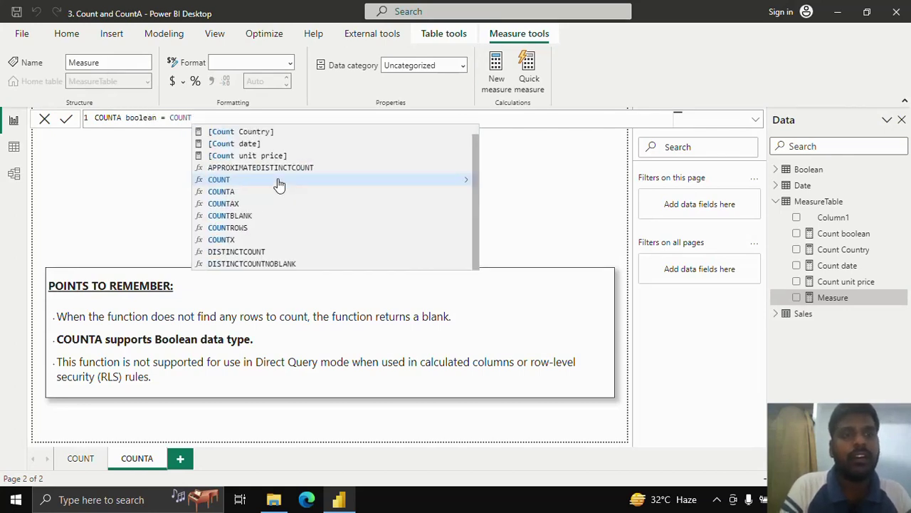
{"action": "type", "text": "A("}
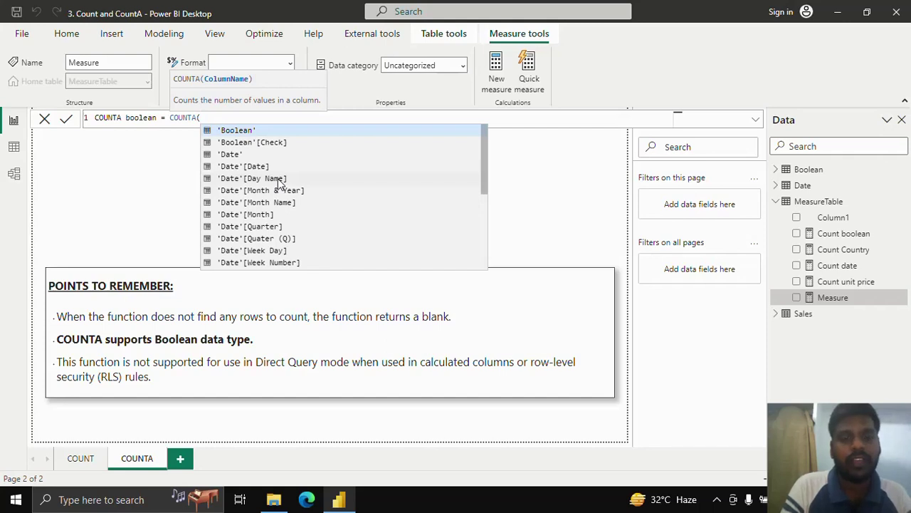
{"action": "key", "text": "Down"}
{"action": "key", "text": "Tab"}
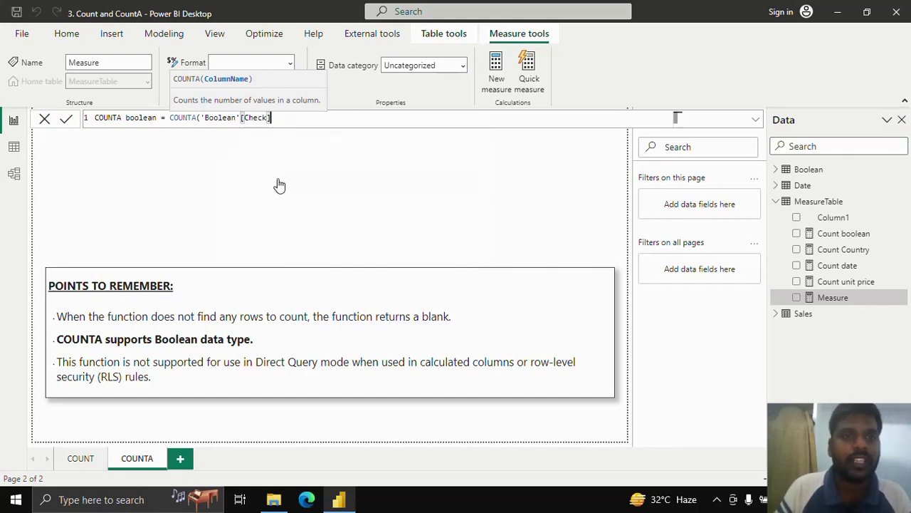
{"action": "type", "text": ")"}
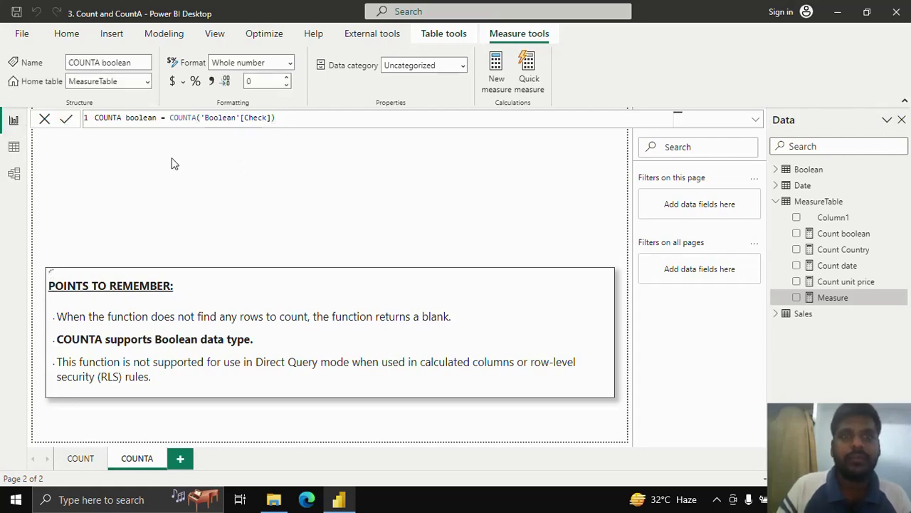
Add a card showing the COUNTA boolean measure, then shrink and position it above the left part of the points to remember.
{"action": "left_click", "coordinate": [67, 34]}
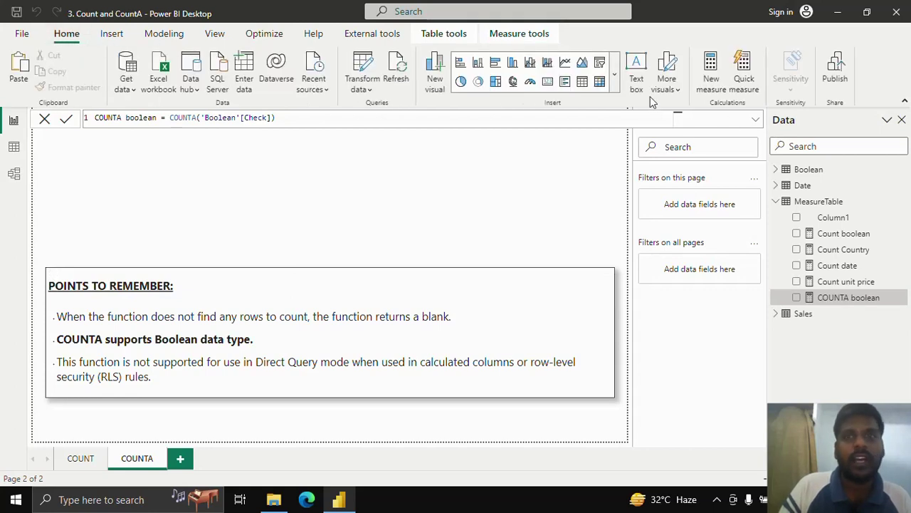
{"action": "left_click", "coordinate": [546, 83]}
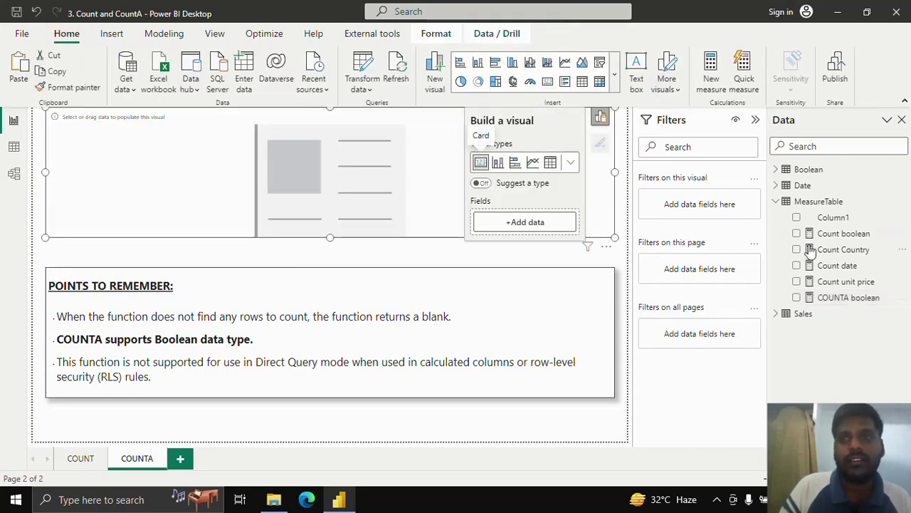
{"action": "left_click", "coordinate": [797, 297]}
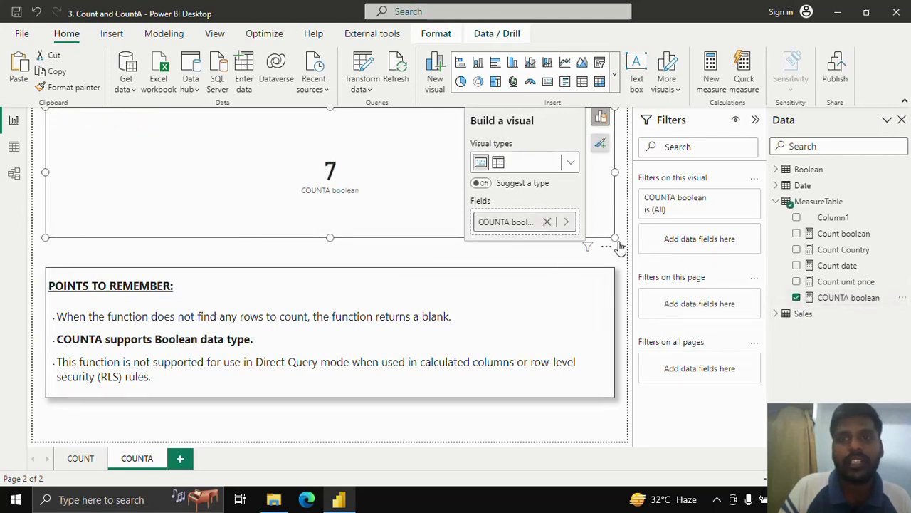
{"action": "left_click_drag", "start_coordinate": [615, 238], "coordinate": [220, 221]}
{"action": "left_click_drag", "start_coordinate": [201, 182], "coordinate": [222, 202]}
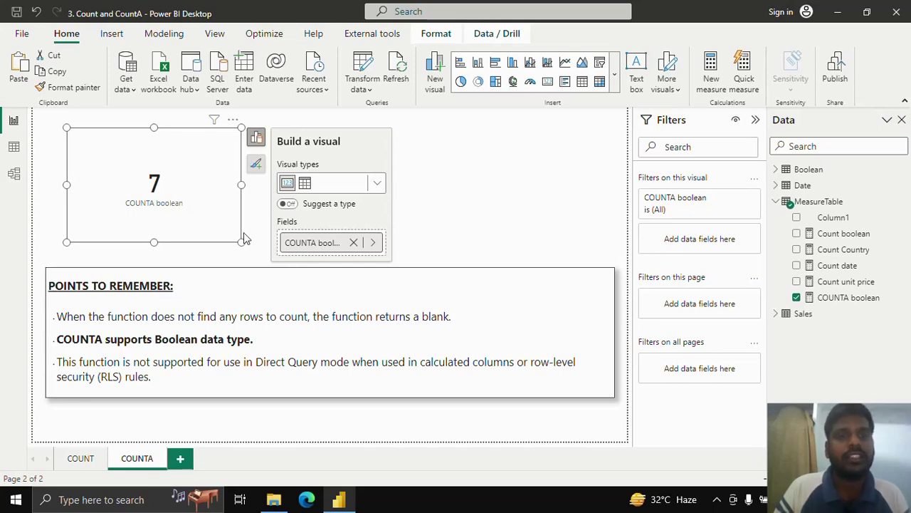
{"action": "left_click_drag", "start_coordinate": [243, 243], "coordinate": [233, 235]}
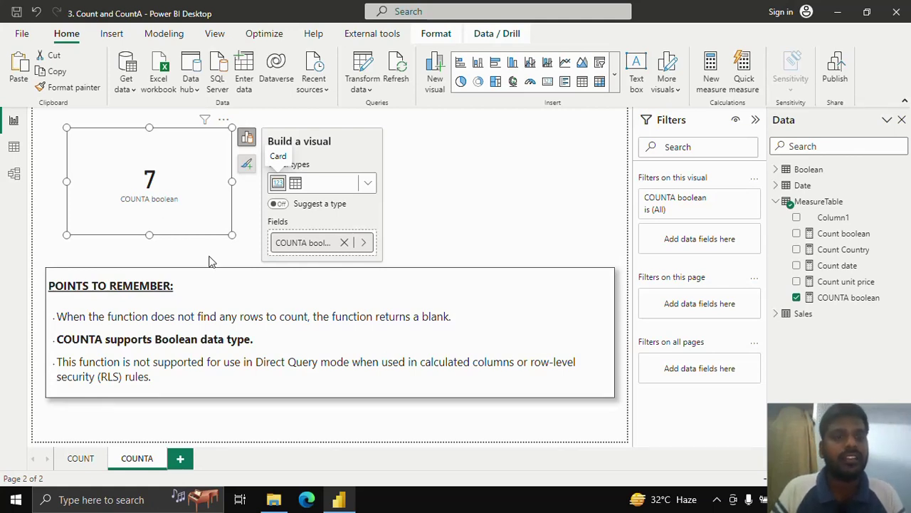
Return to the COUNT page to compare its Boolean card with the COUNTA version.
{"action": "left_click", "coordinate": [78, 460]}
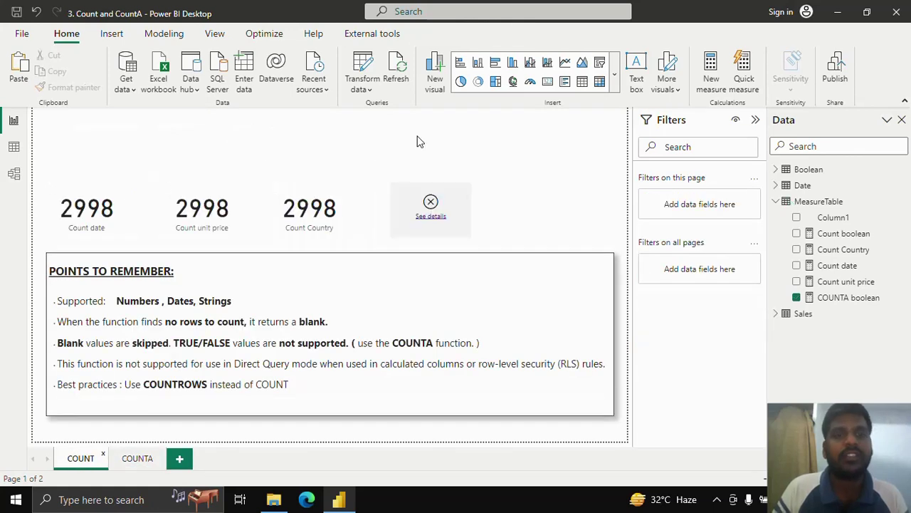